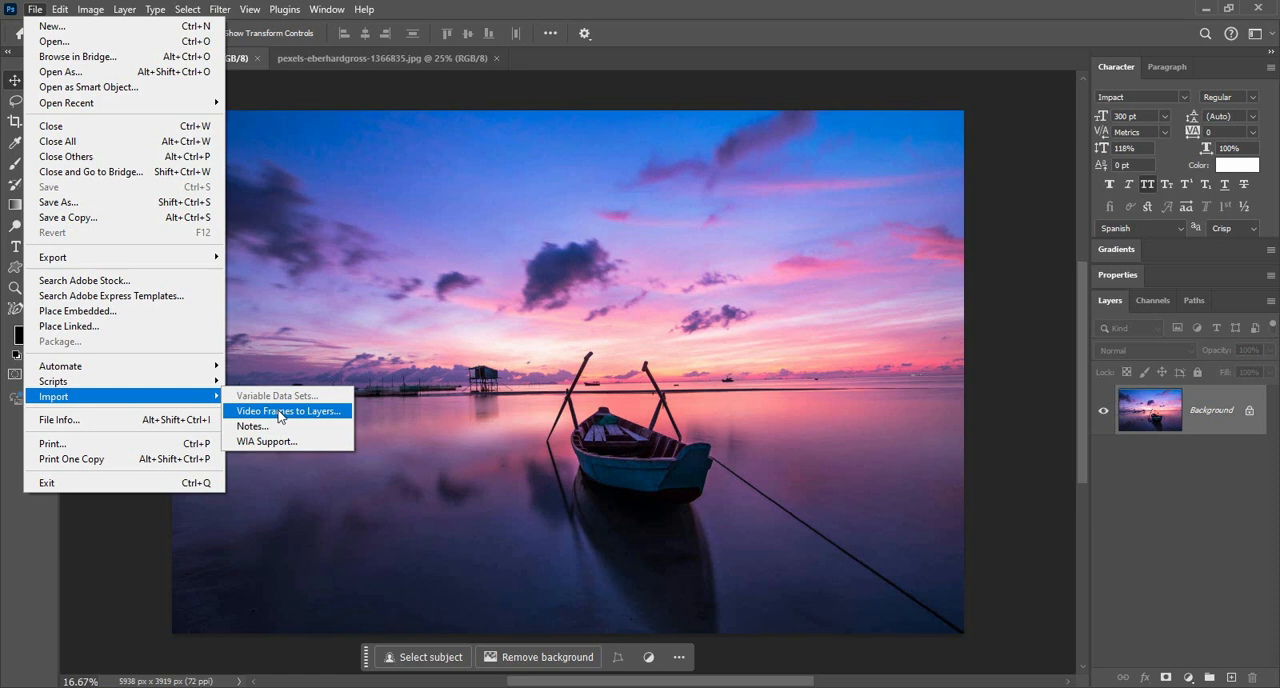
# Step: Start importing video frames to layers from the 3120663-uhd_3840_2160_25fps clip
pyautogui.click(280, 413)
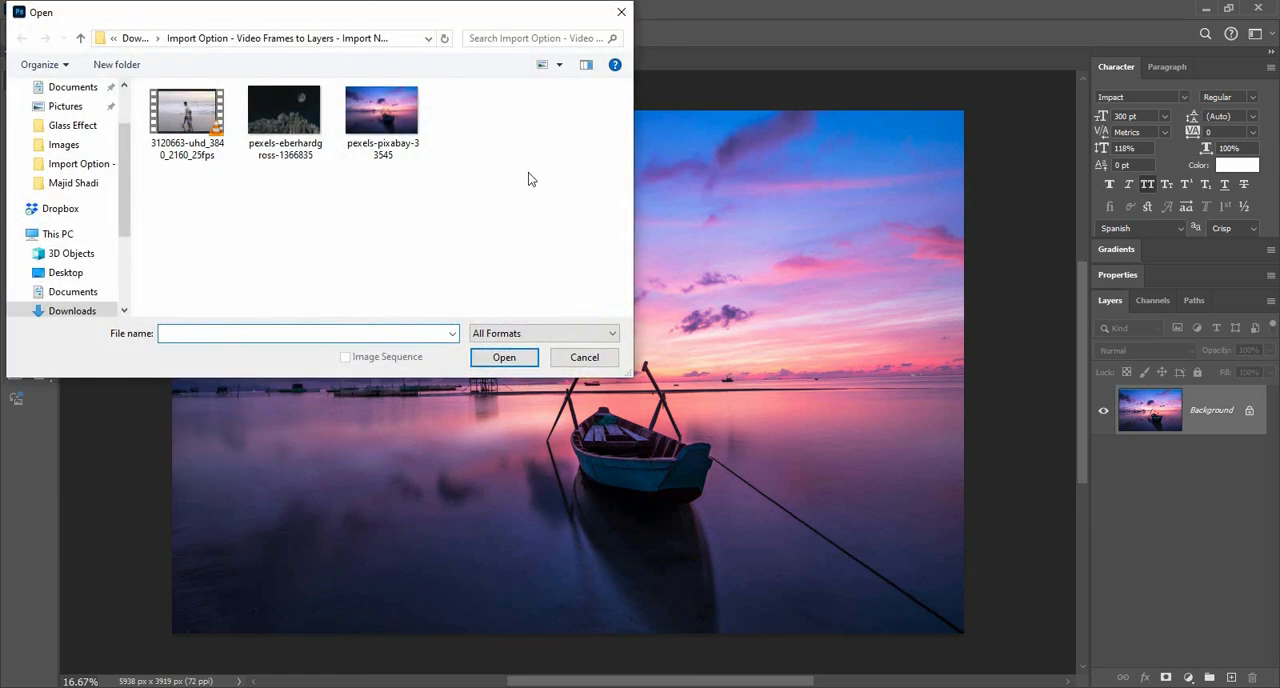
pyautogui.moveTo(428, 23); pyautogui.dragTo(478, 67)
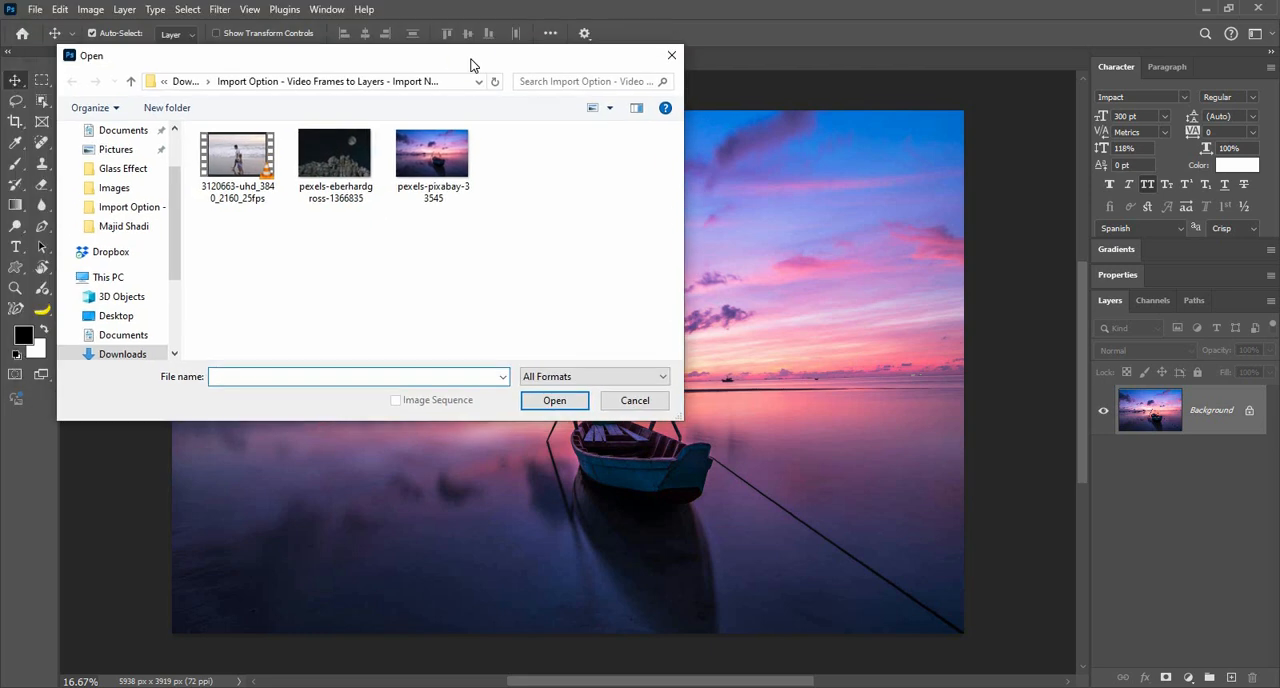
pyautogui.click(252, 178)
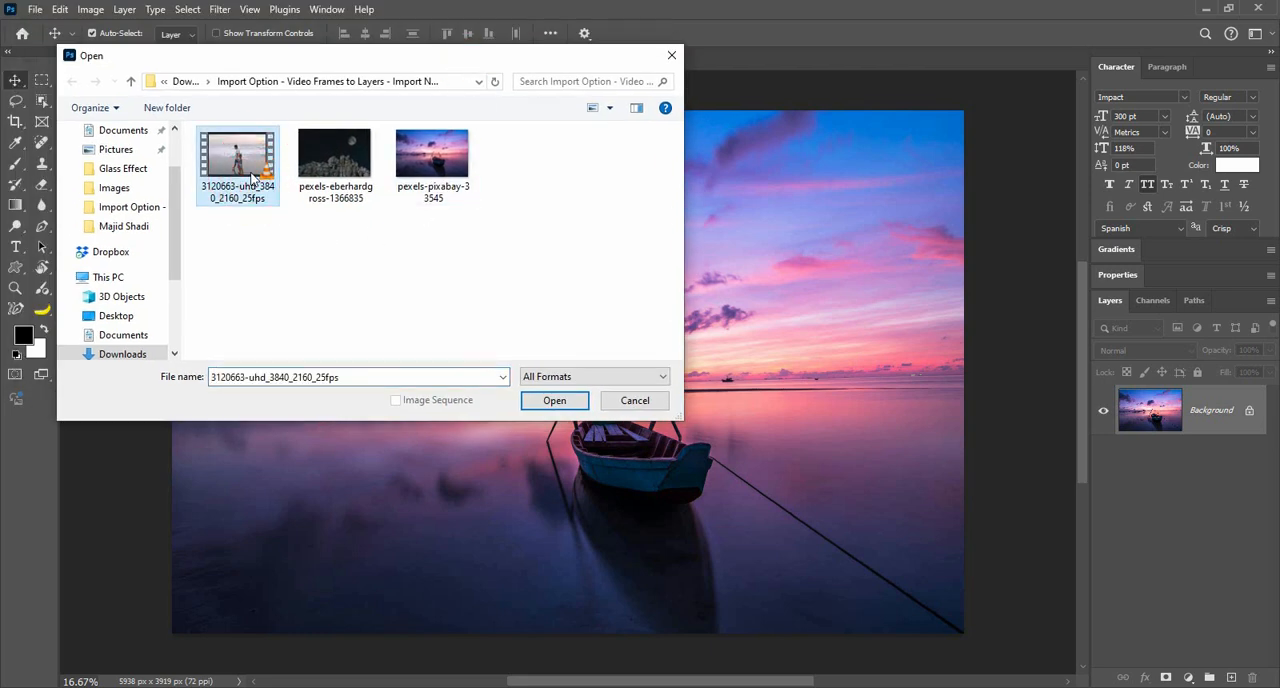
pyautogui.click(554, 401)
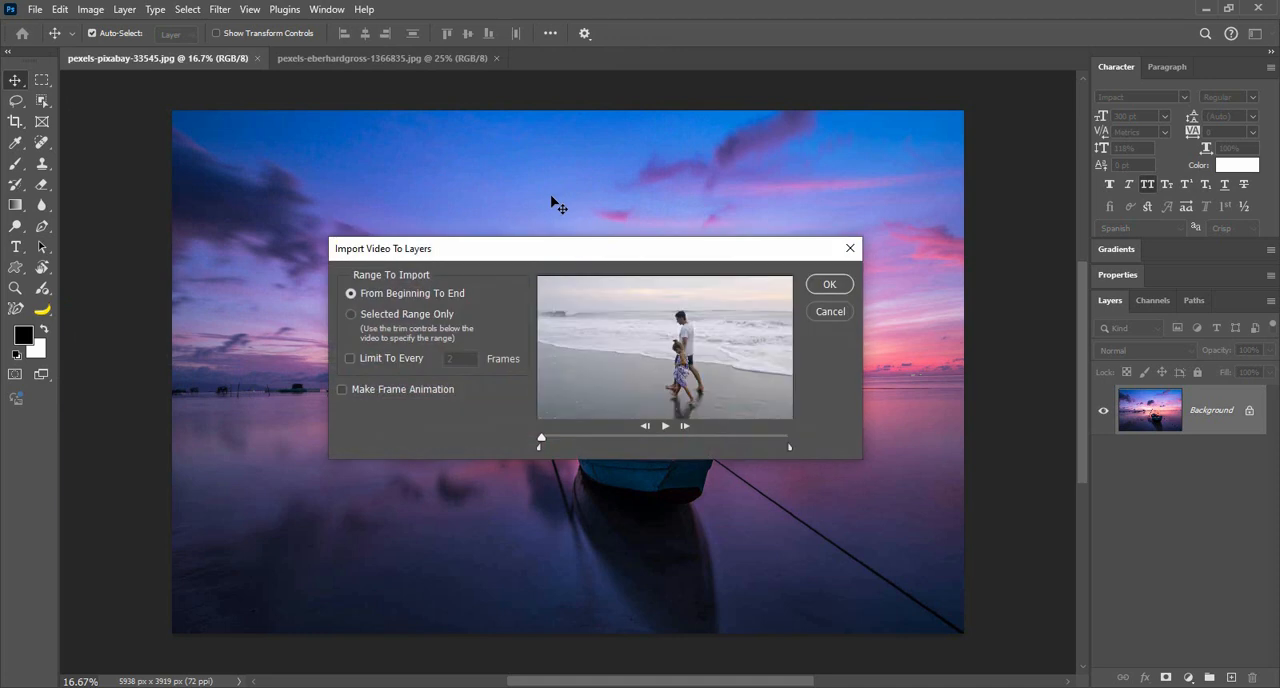
pyautogui.moveTo(629, 256); pyautogui.dragTo(612, 258)
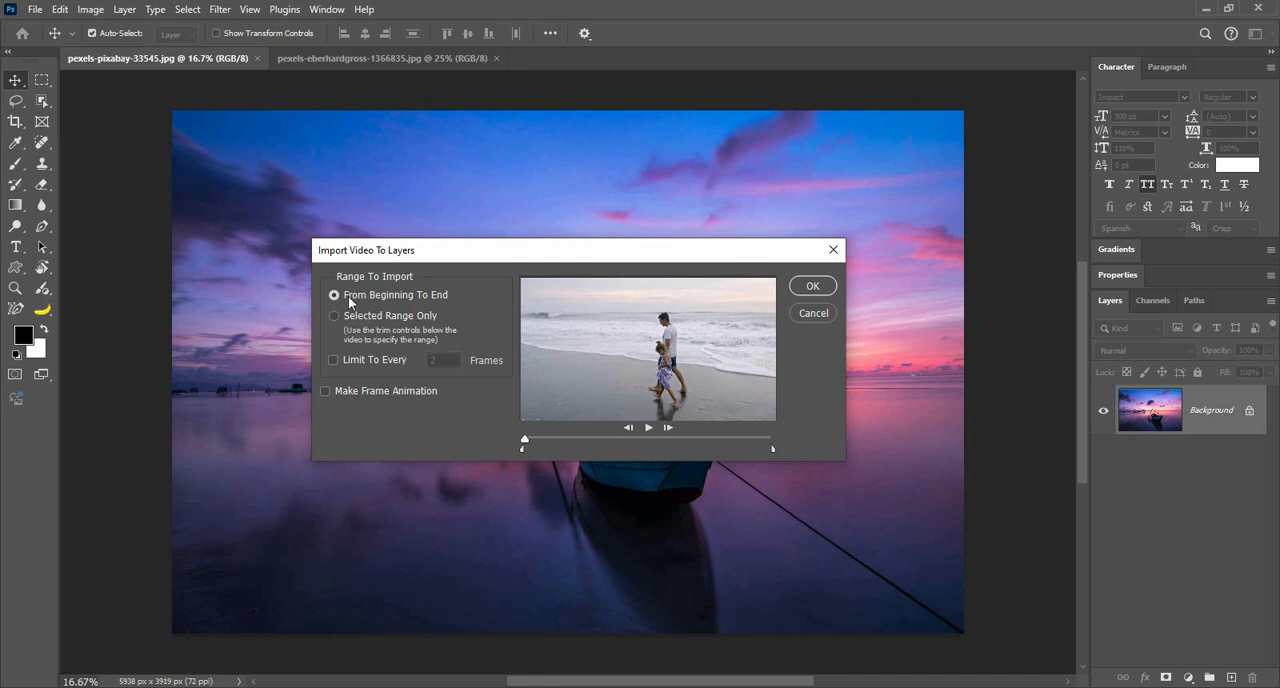
# Step: Restrict the import to a selected range, trimming the end to keep about the first third of the clip
pyautogui.click(337, 316)
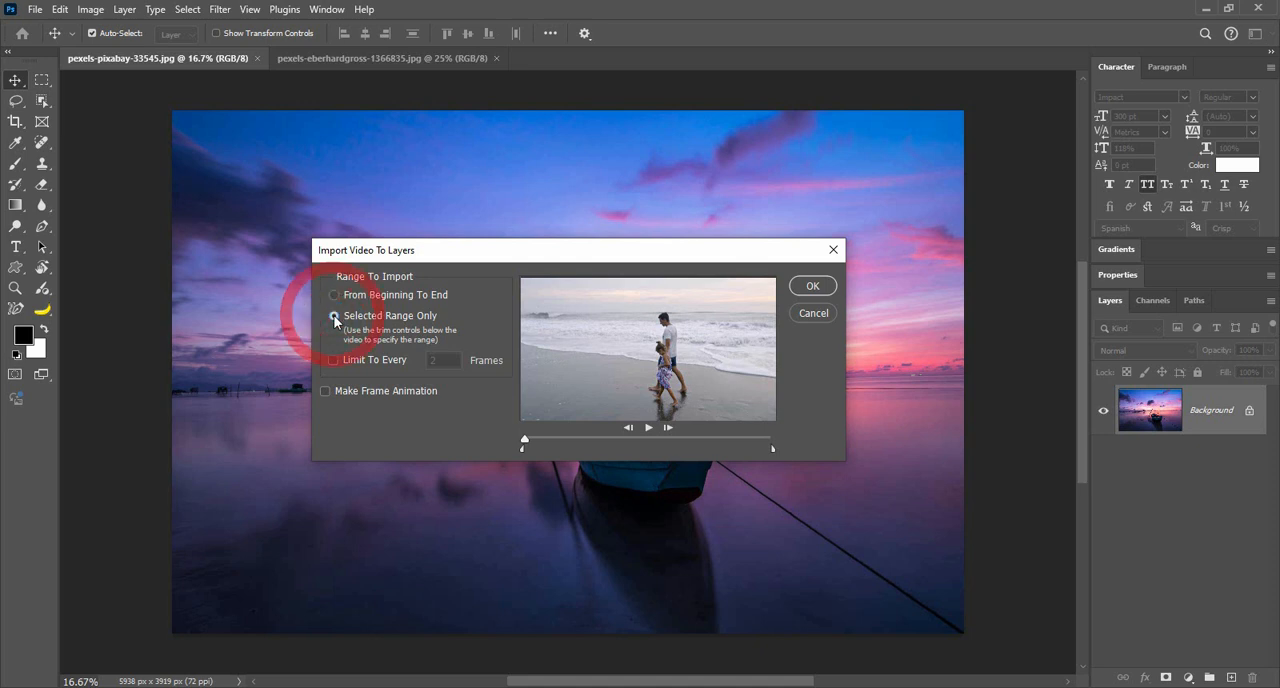
pyautogui.click(340, 296)
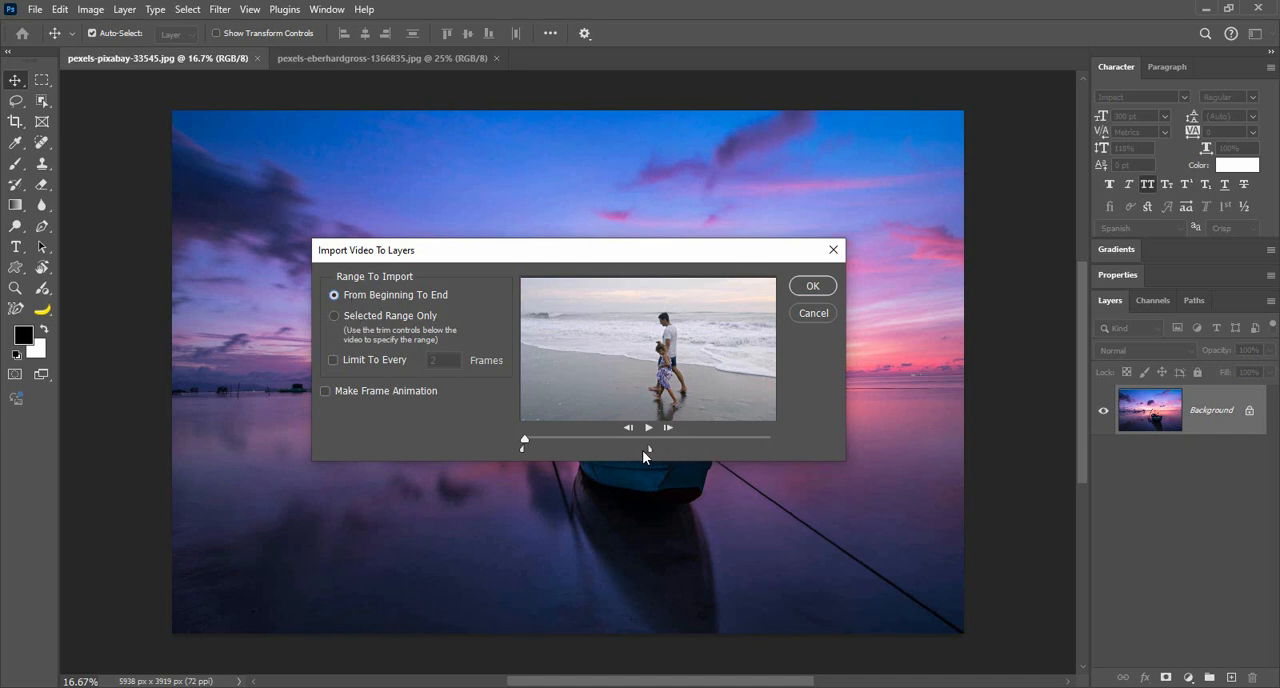
pyautogui.moveTo(645, 449); pyautogui.dragTo(602, 448)
pyautogui.click(383, 315)
pyautogui.moveTo(773, 447); pyautogui.dragTo(658, 447)
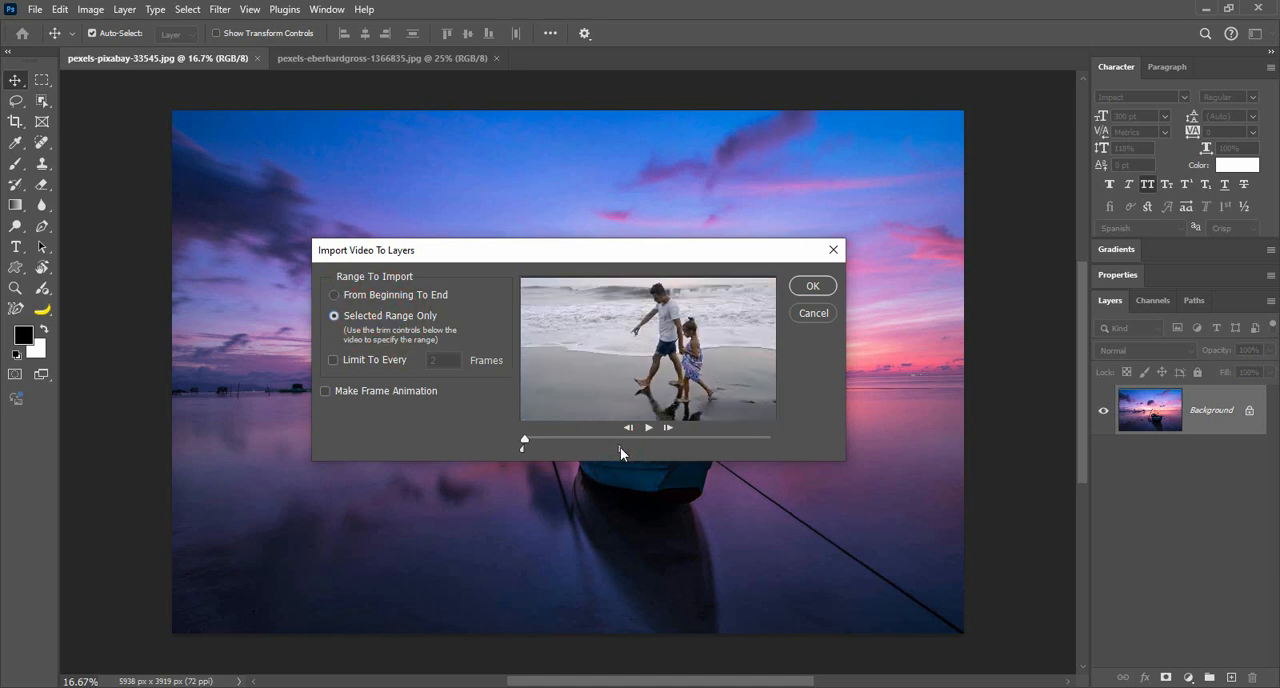
pyautogui.moveTo(569, 450); pyautogui.dragTo(603, 446)
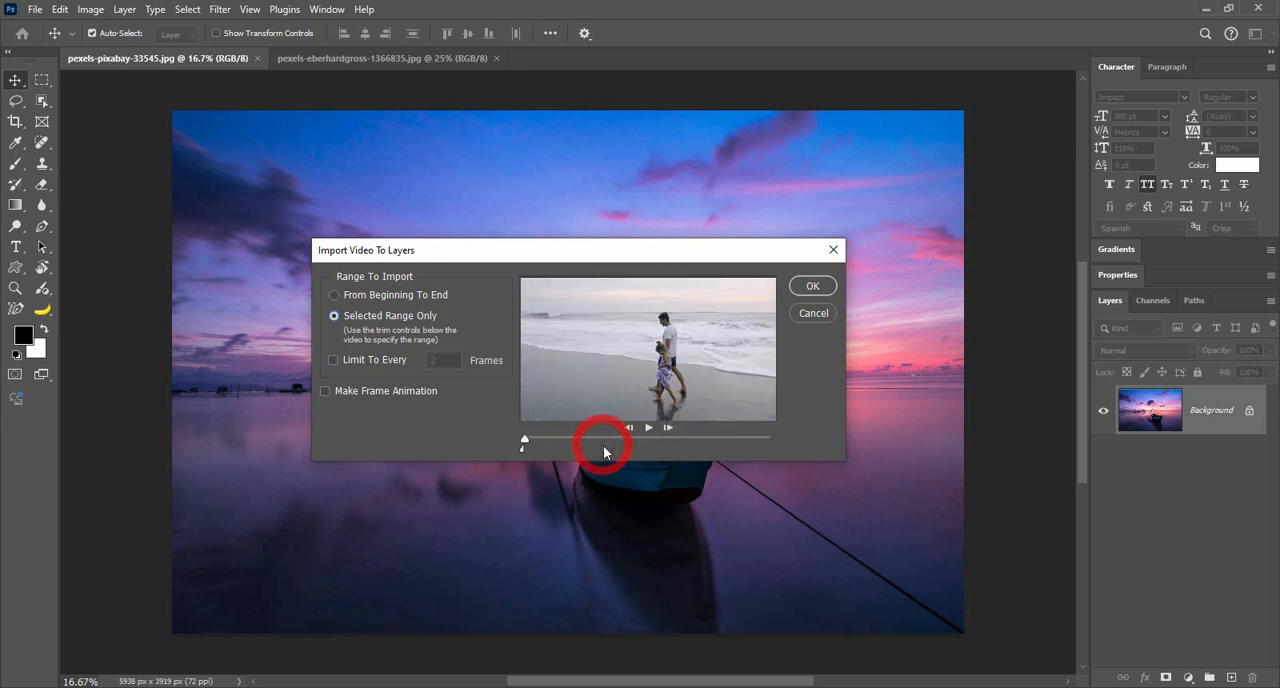
# Step: Limit the import to every 5 frames and import the video range as layers
pyautogui.click(367, 361)
pyautogui.click(451, 364)
pyautogui.doubleClick(450, 360)
pyautogui.write('5')
pyautogui.click(814, 287)
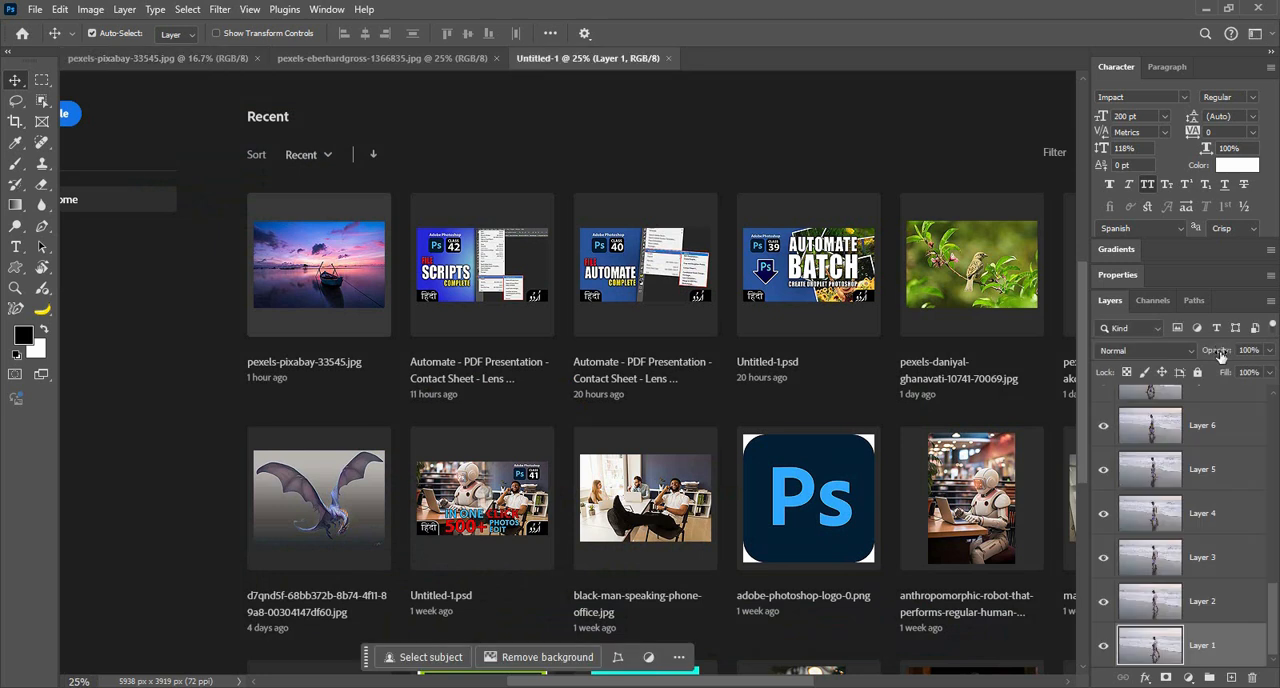
# Step: Look through the imported frame layers and close the Untitled-1 document
pyautogui.scroll(10, 1274, 630)
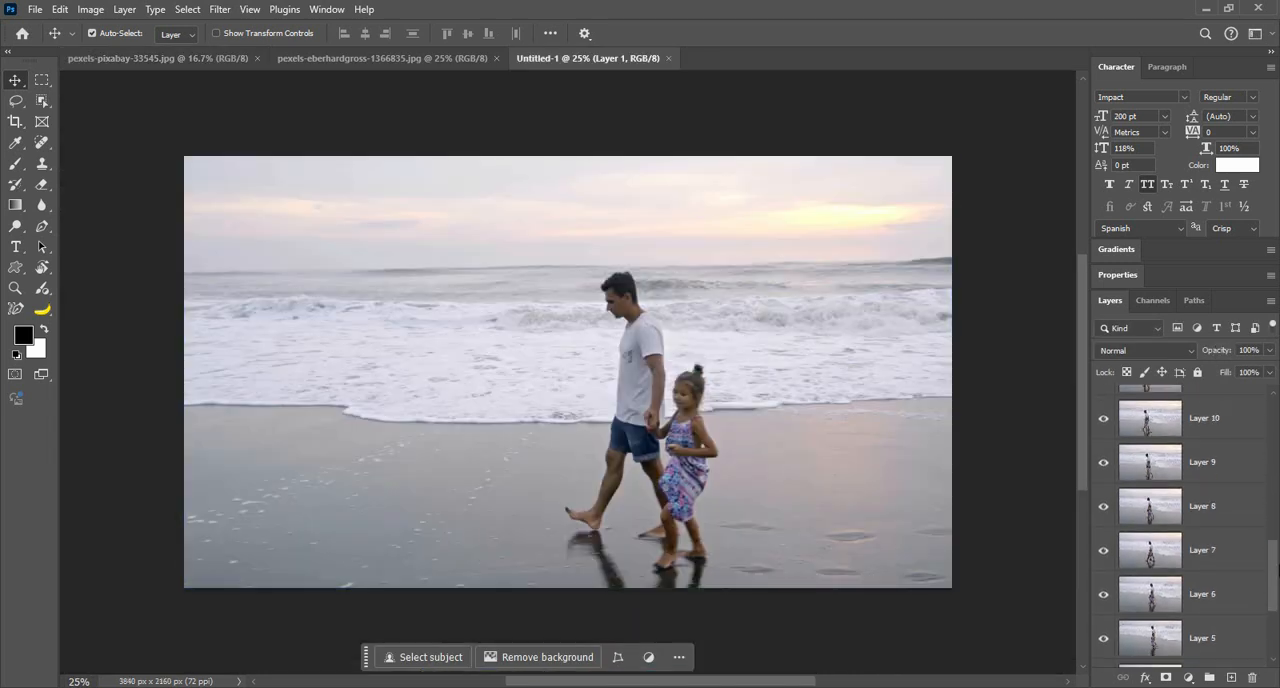
pyautogui.moveTo(1279, 441); pyautogui.dragTo(1275, 628)
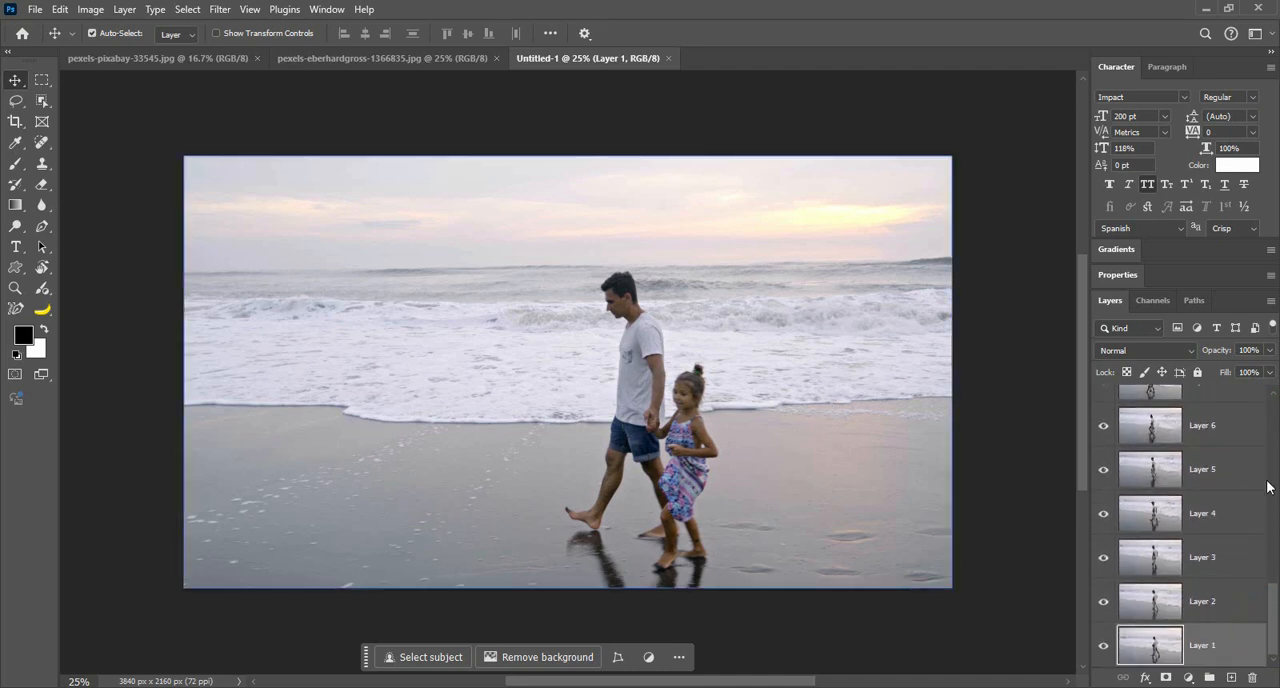
pyautogui.click(1248, 547)
pyautogui.click(668, 58)
# Step: Start another video-frames-to-layers import with the same 3120663-uhd_3840_2160_25fps clip
pyautogui.click(35, 10)
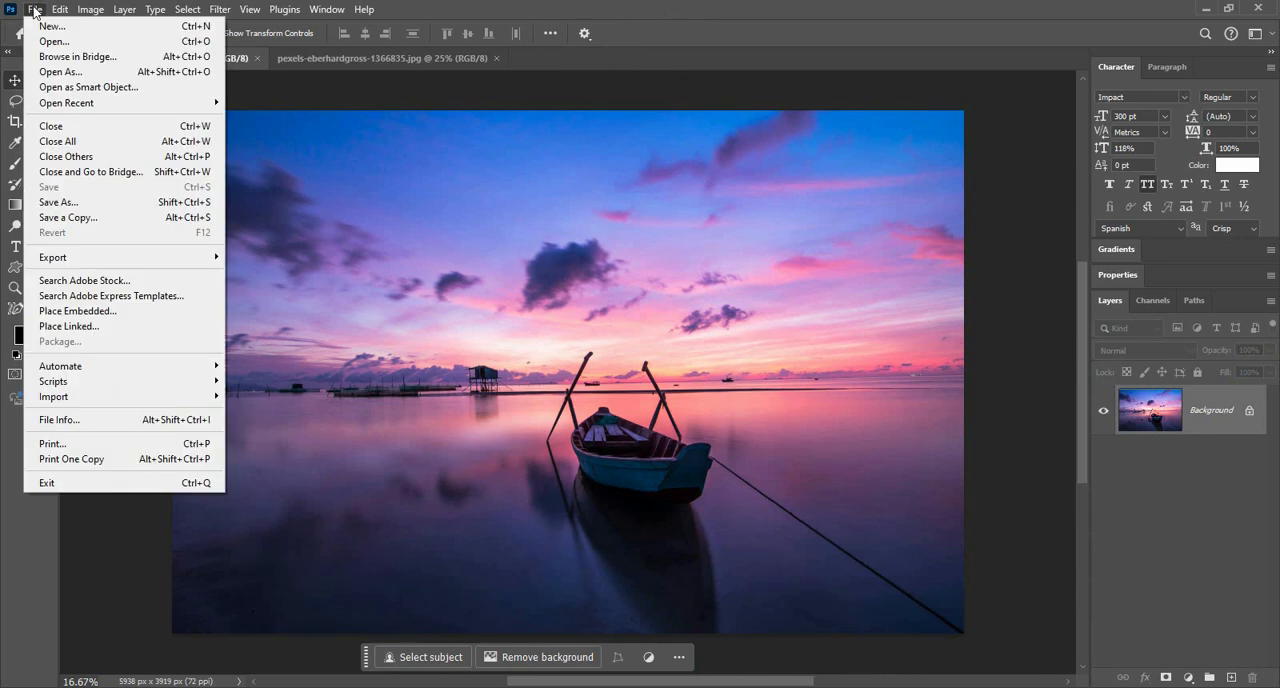
pyautogui.moveTo(170, 396)
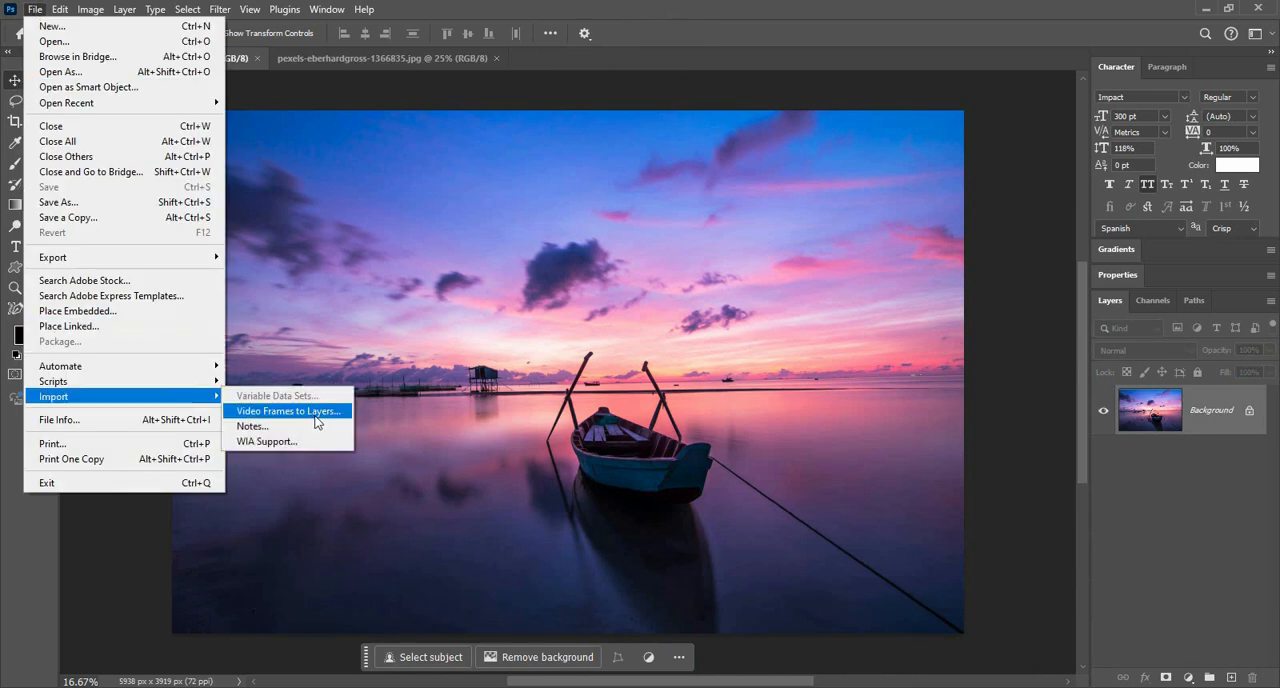
pyautogui.click(312, 413)
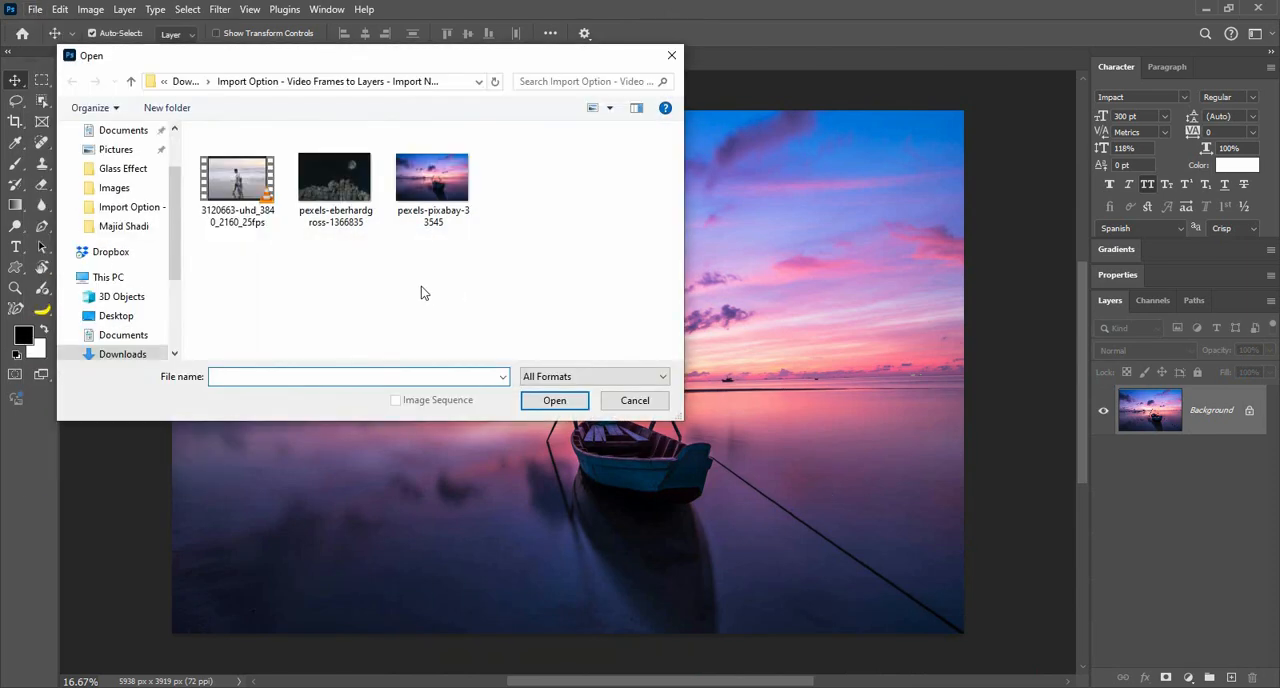
pyautogui.doubleClick(248, 180)
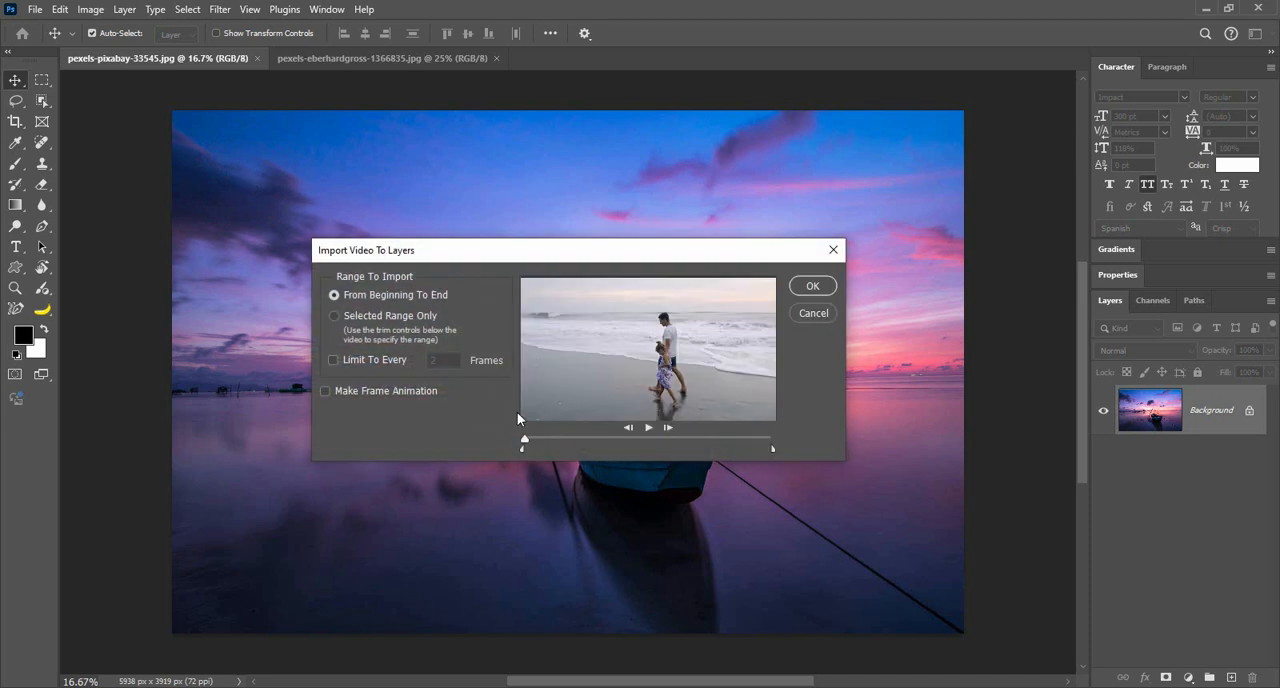
# Step: Import only about the first fifth of the clip, limited to every 4 frames, with a frame animation made from the layers
pyautogui.moveTo(772, 448); pyautogui.dragTo(576, 448)
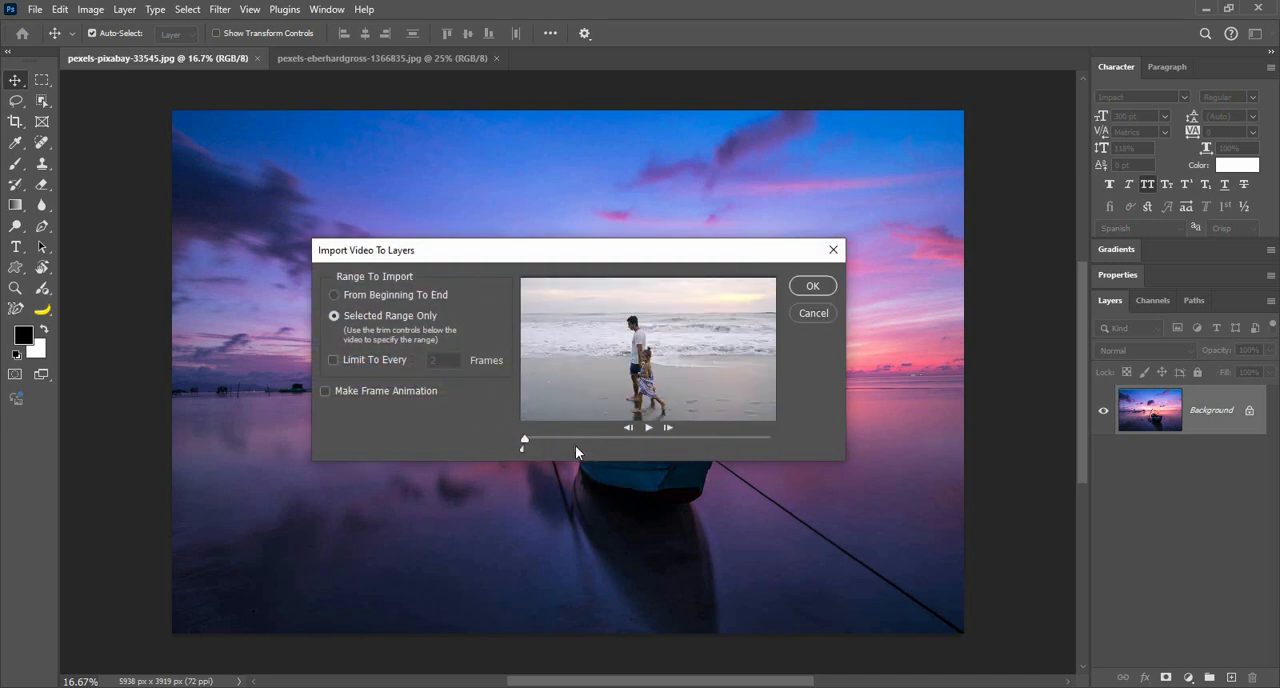
pyautogui.click(378, 360)
pyautogui.click(438, 360)
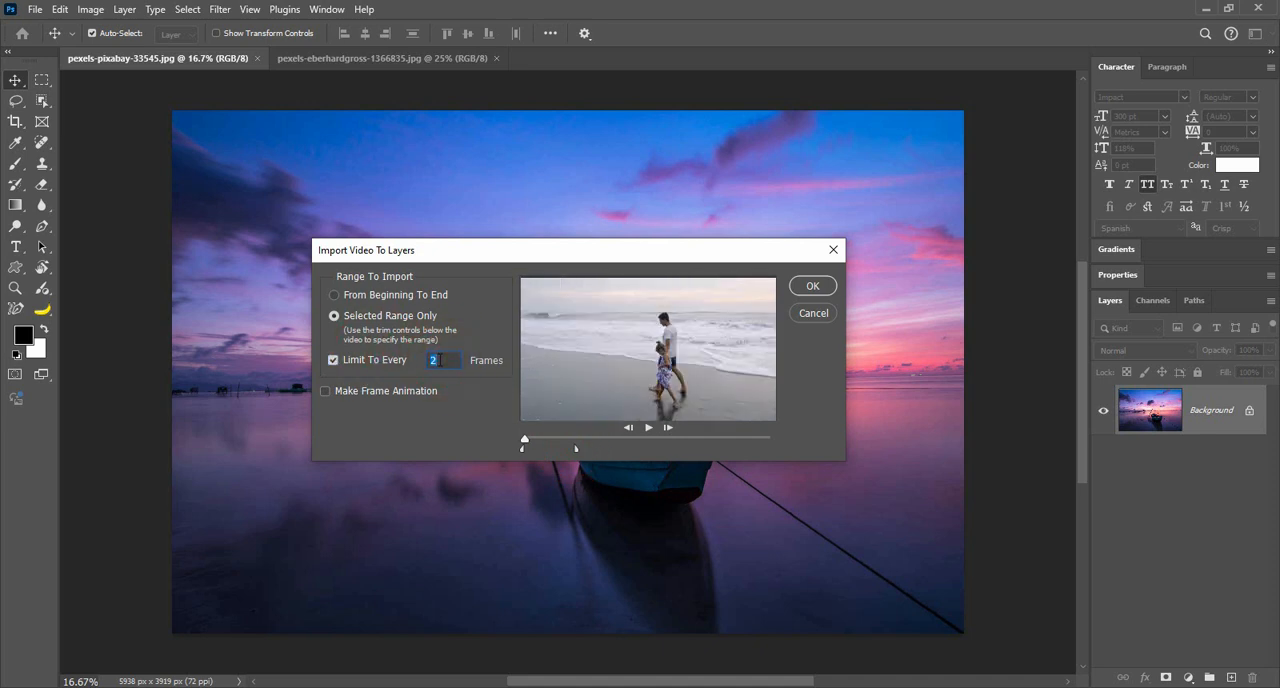
pyautogui.write('4')
pyautogui.click(386, 390)
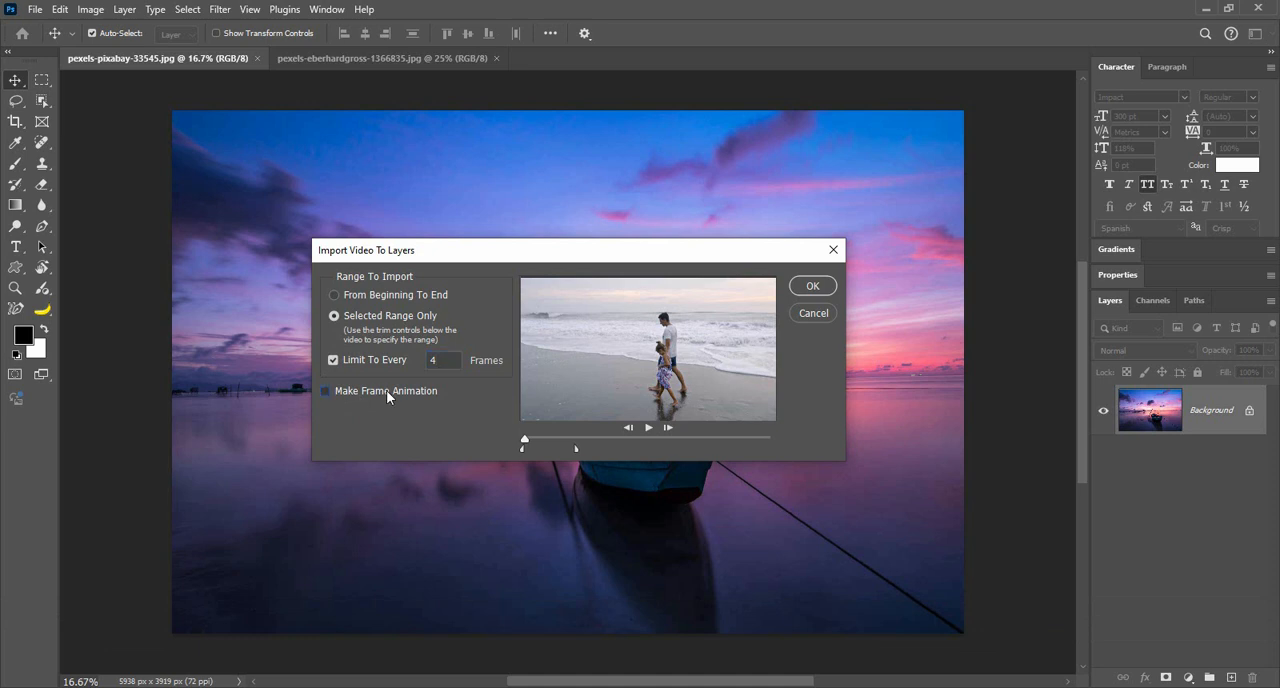
pyautogui.click(813, 287)
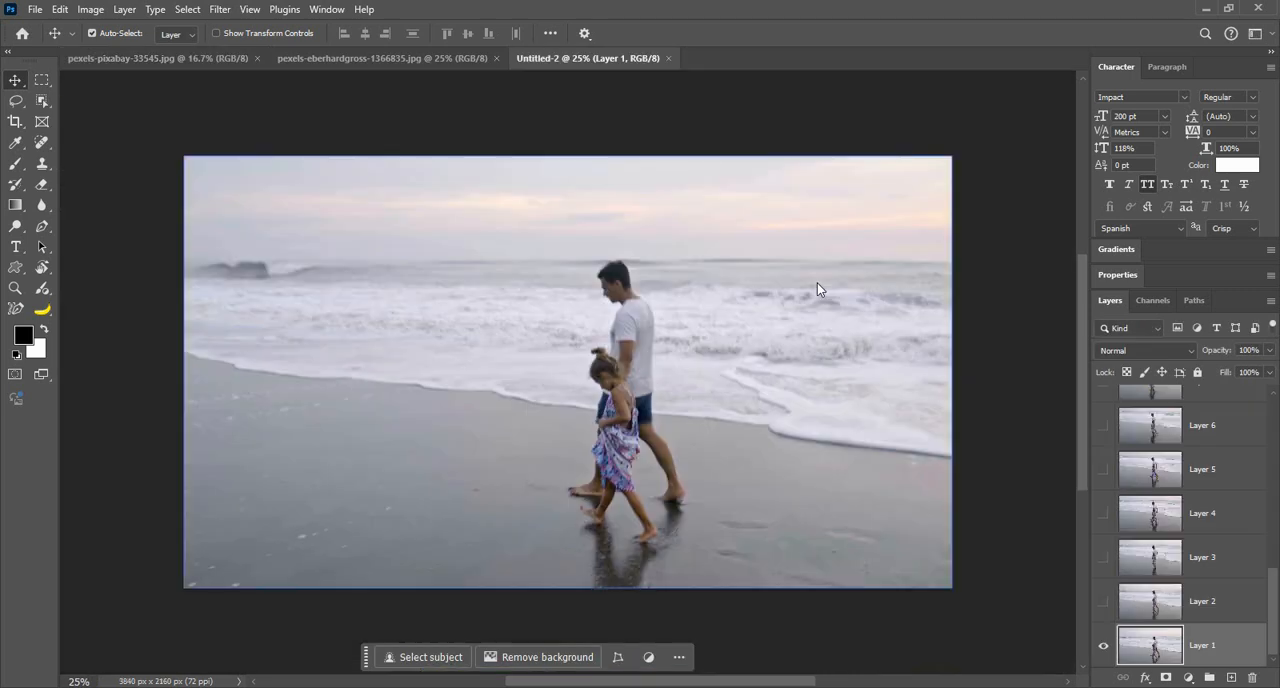
# Step: Look over the frame layers, show the timeline, and play the frame animation before stopping it
pyautogui.moveTo(1274, 608); pyautogui.dragTo(1274, 397)
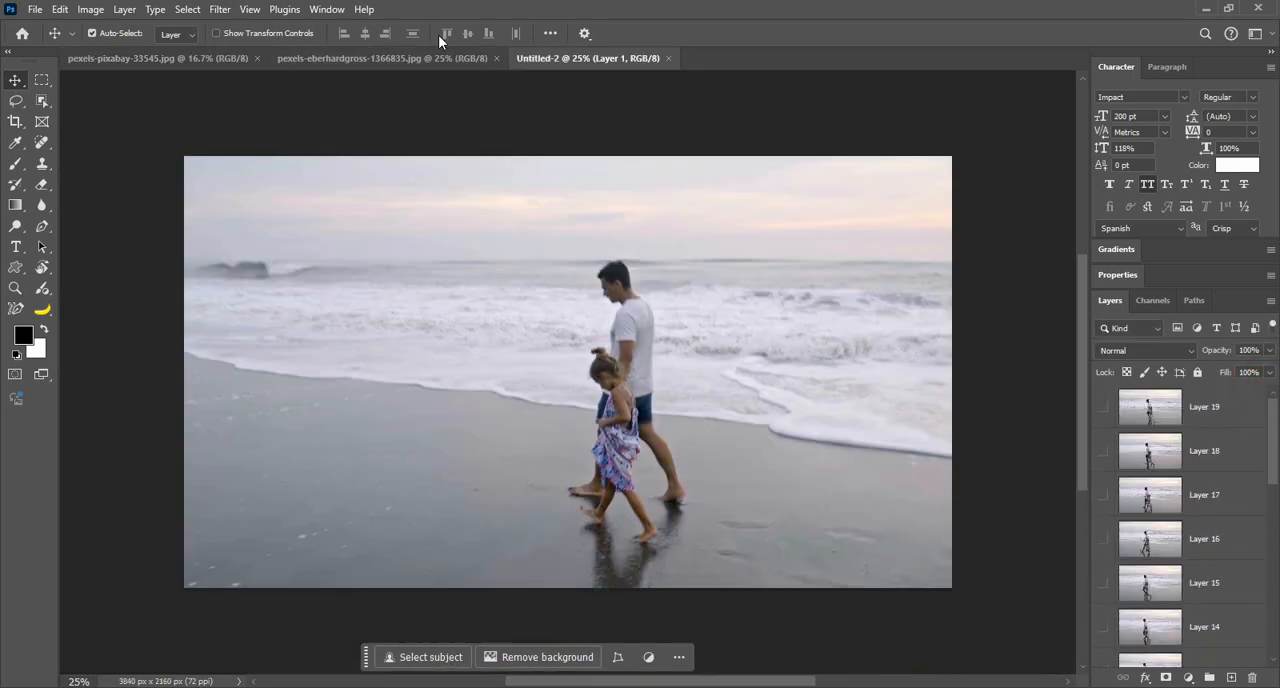
pyautogui.click(325, 10)
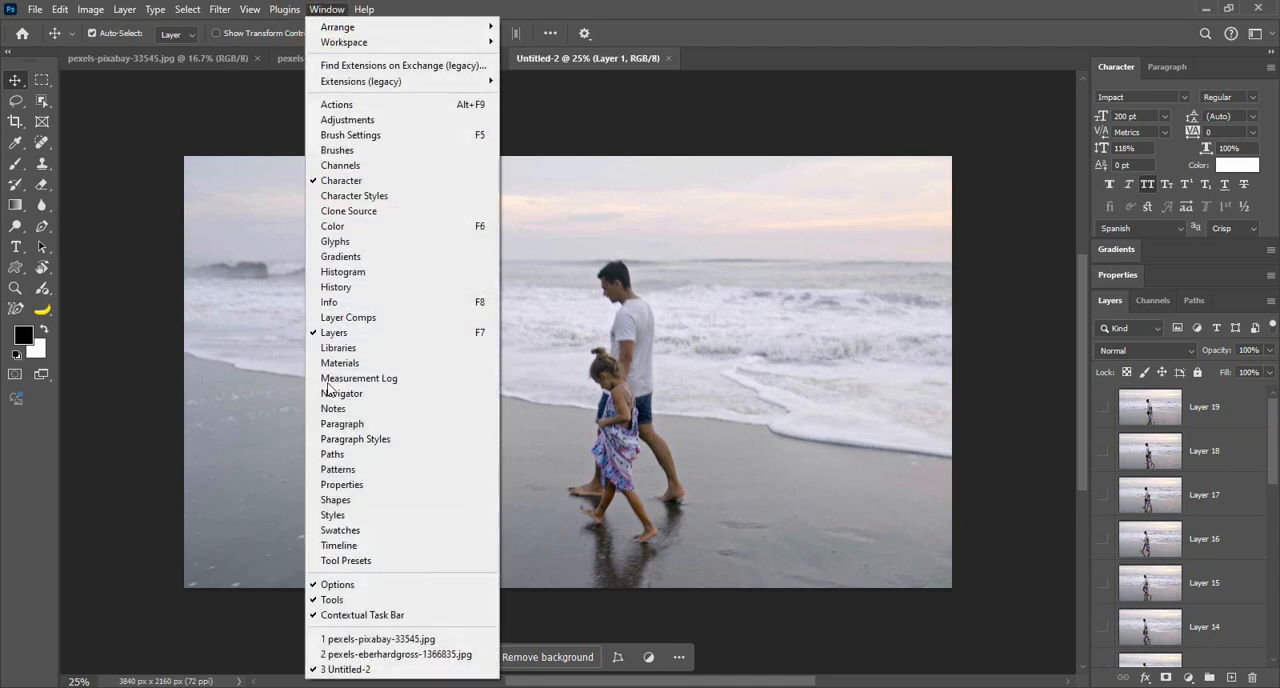
pyautogui.click(376, 546)
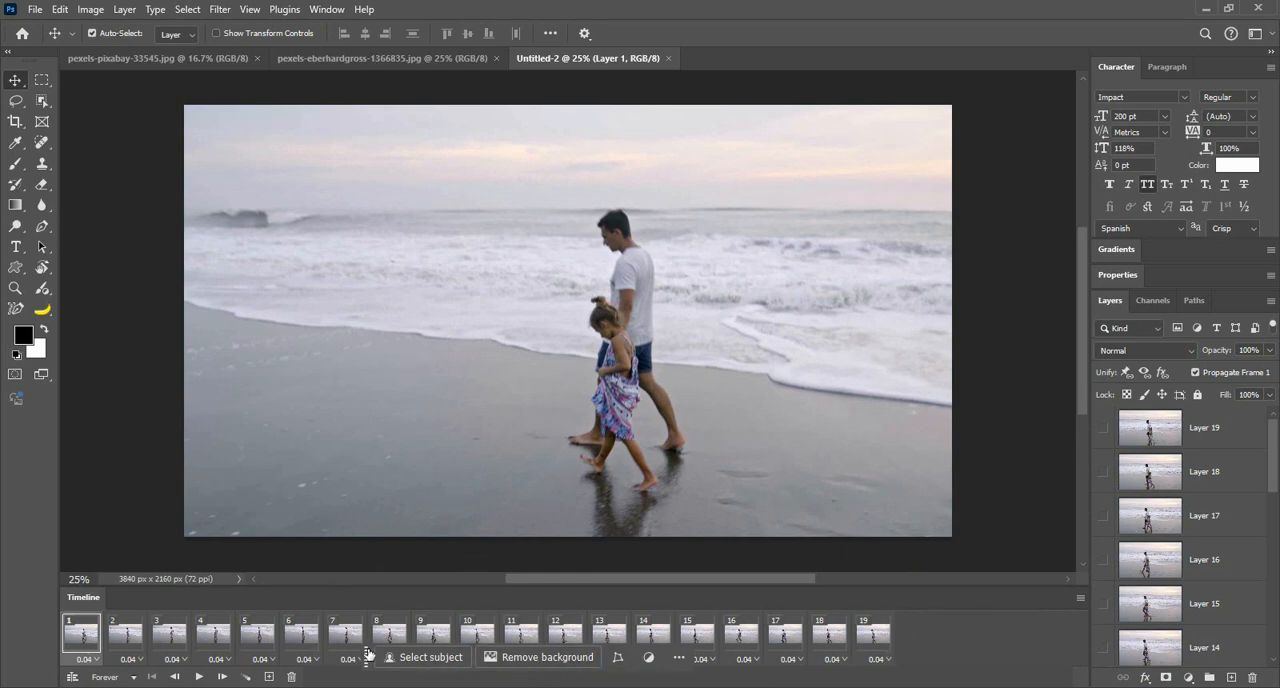
pyautogui.click(200, 677)
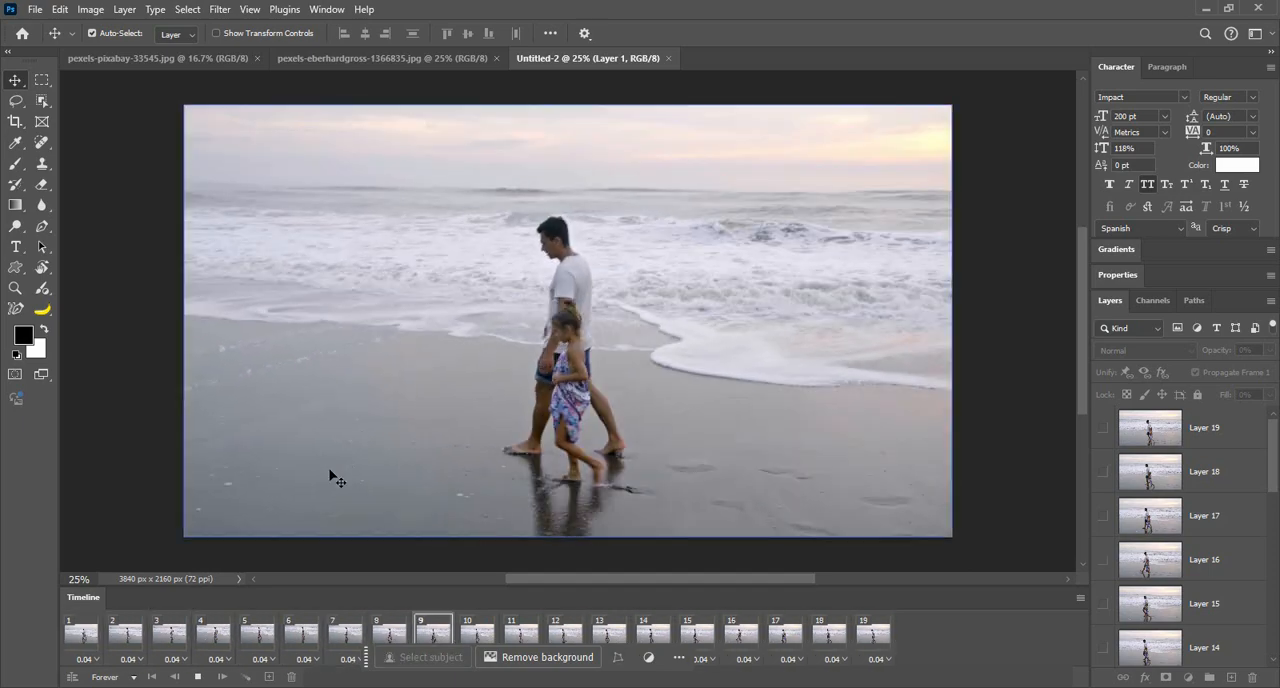
pyautogui.click(198, 677)
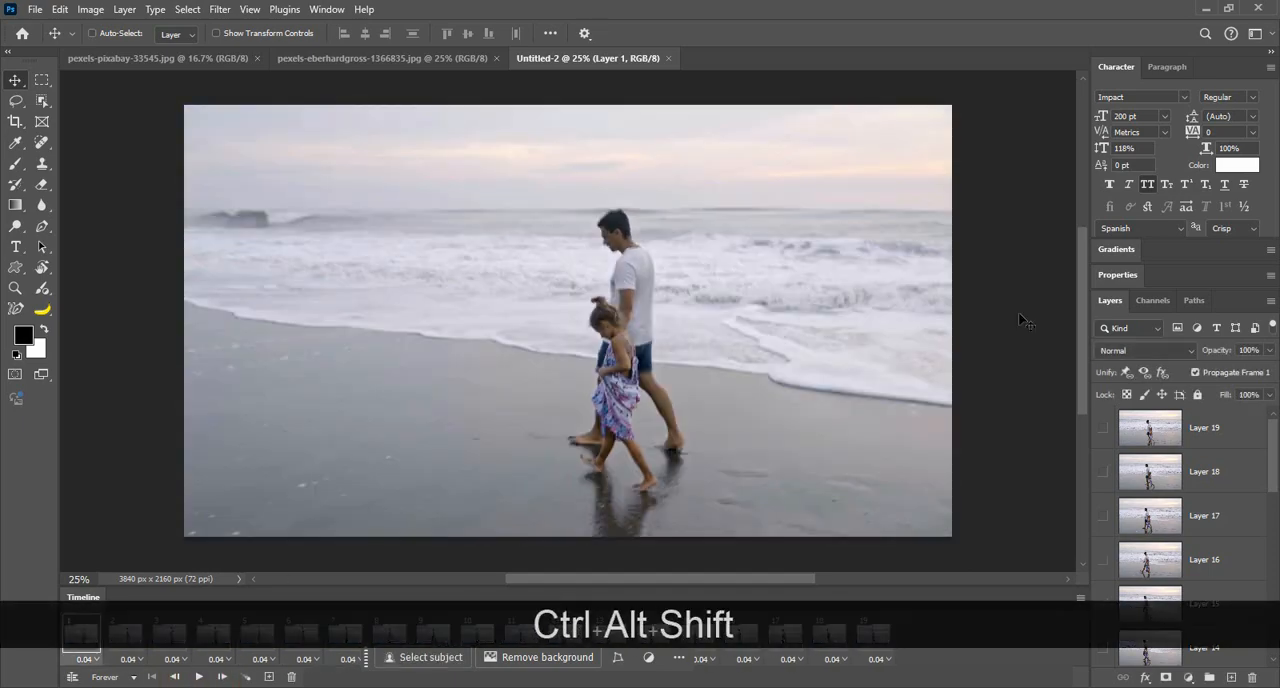
# Step: Preview the GIF animation in Save for Web with the image zoomed out to 12.5%, and leave without saving
pyautogui.hotkey('ctrl', 'alt', 'shift', 's')
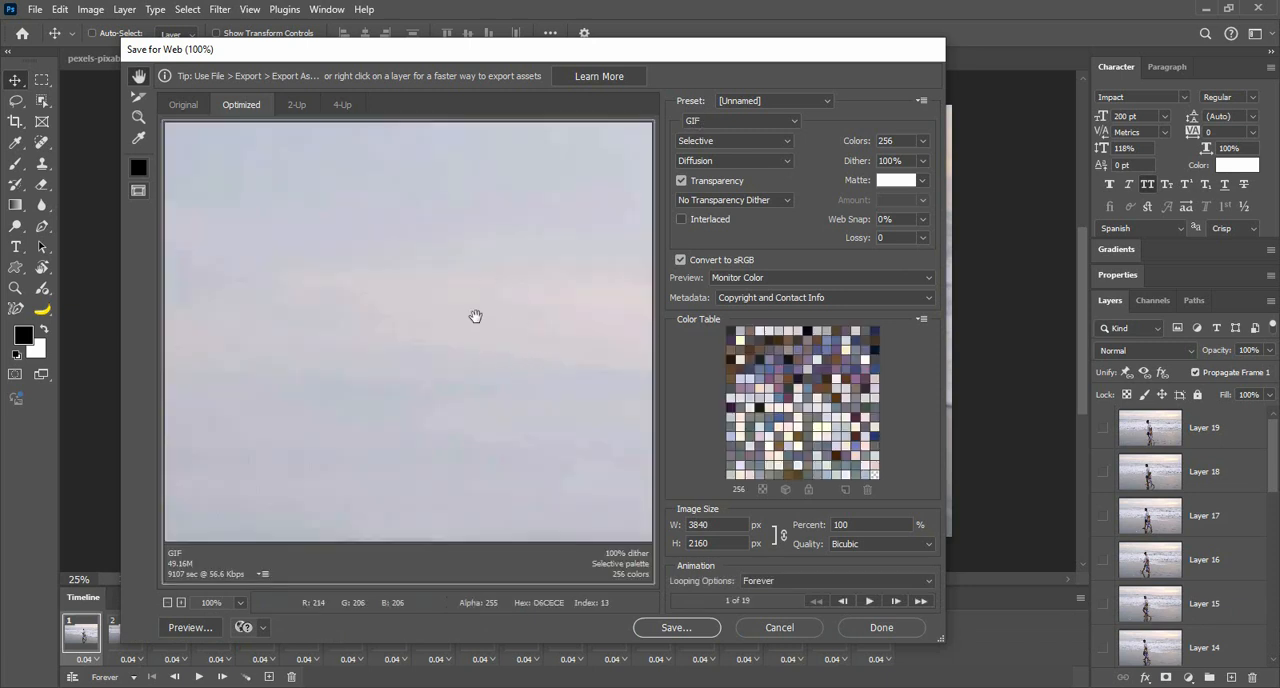
pyautogui.click(168, 602)
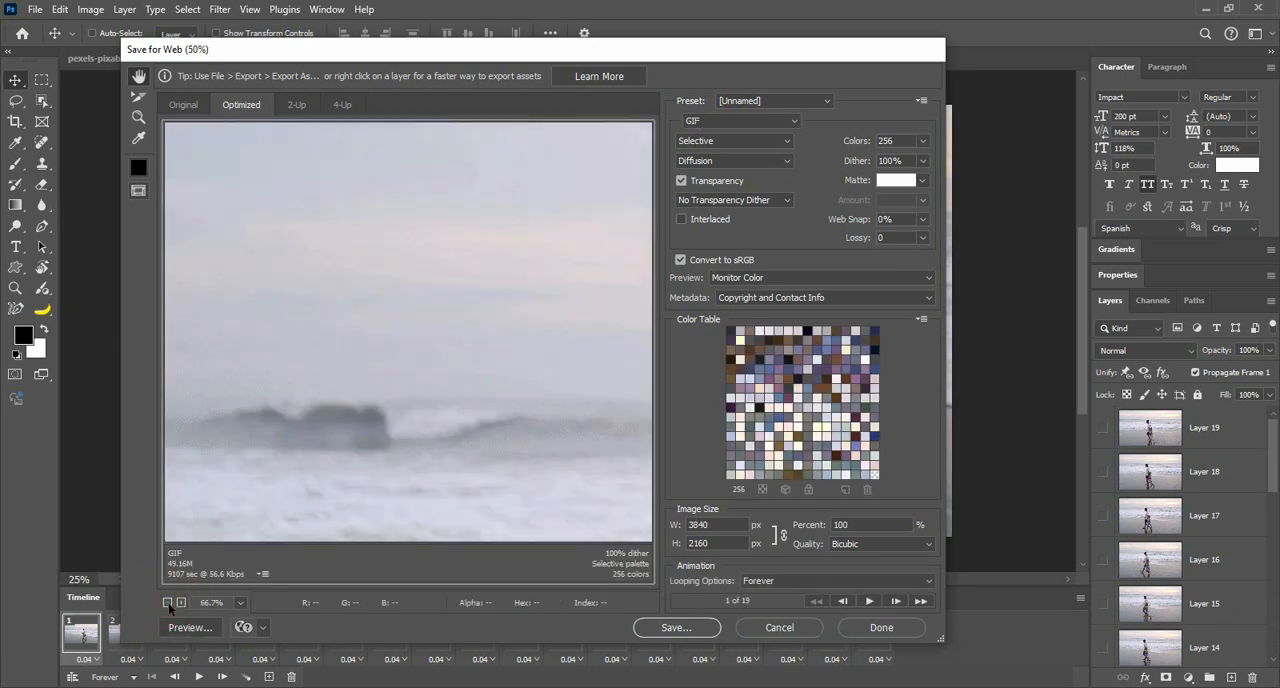
pyautogui.click(168, 602)
pyautogui.click(168, 602)
pyautogui.click(168, 602)
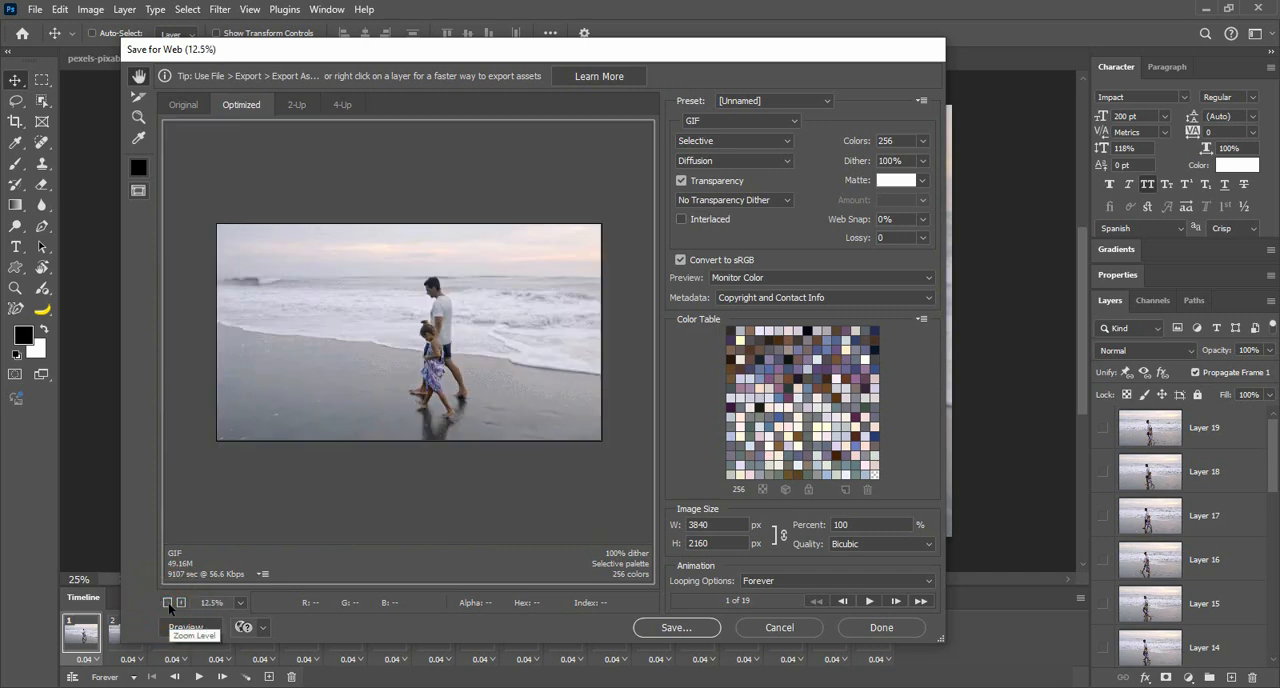
pyautogui.click(871, 603)
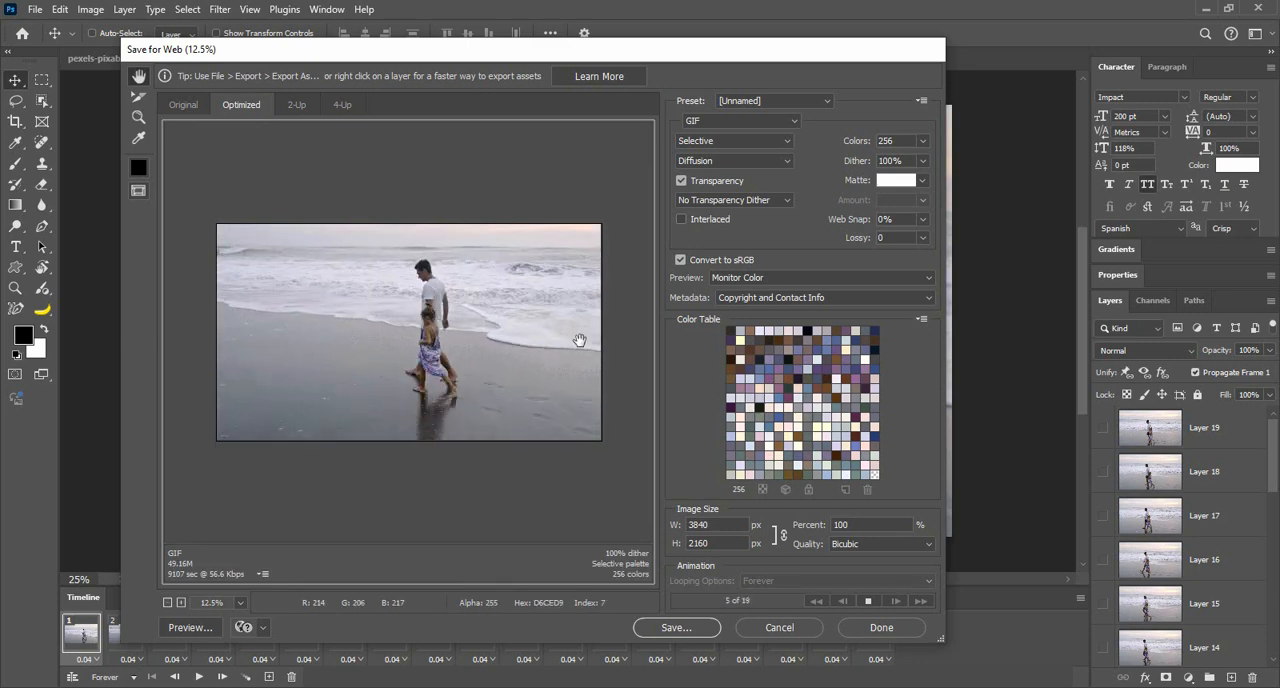
pyautogui.click(776, 628)
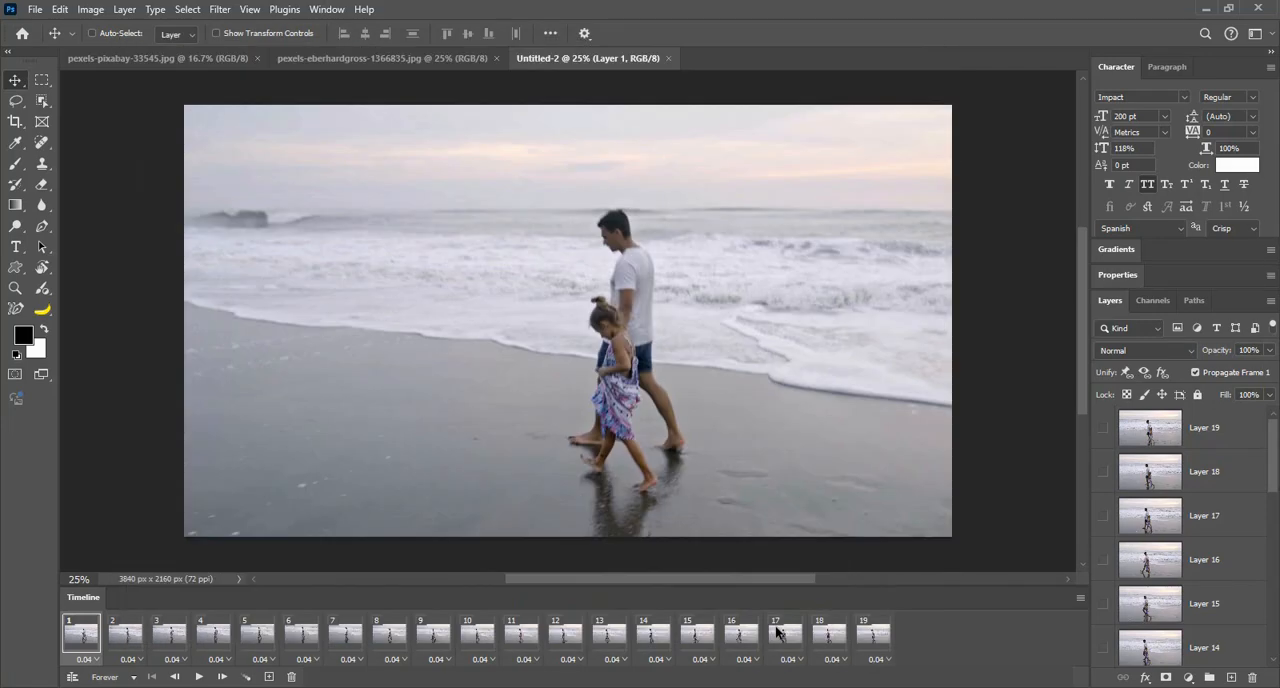
# Step: Close the Untitled-2 document, return to the pexels-pixabay-33545.jpg photo, and hide the timeline
pyautogui.click(671, 58)
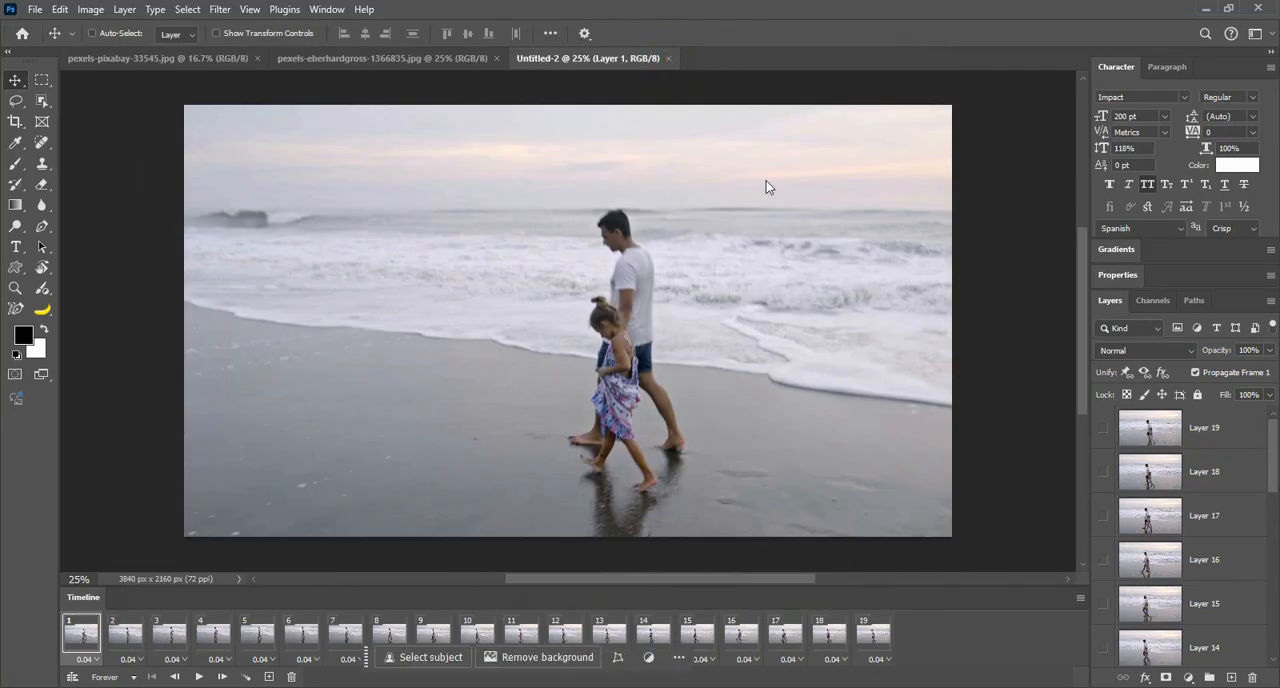
pyautogui.click(183, 57)
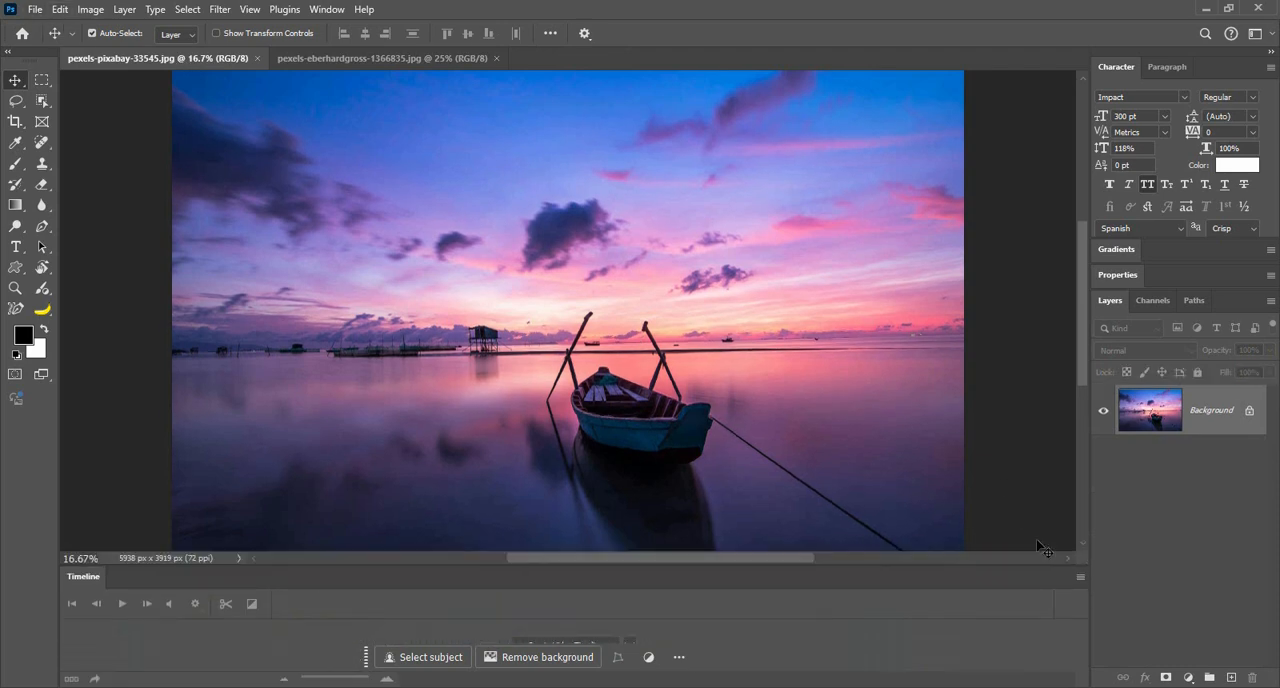
pyautogui.rightClick(955, 578)
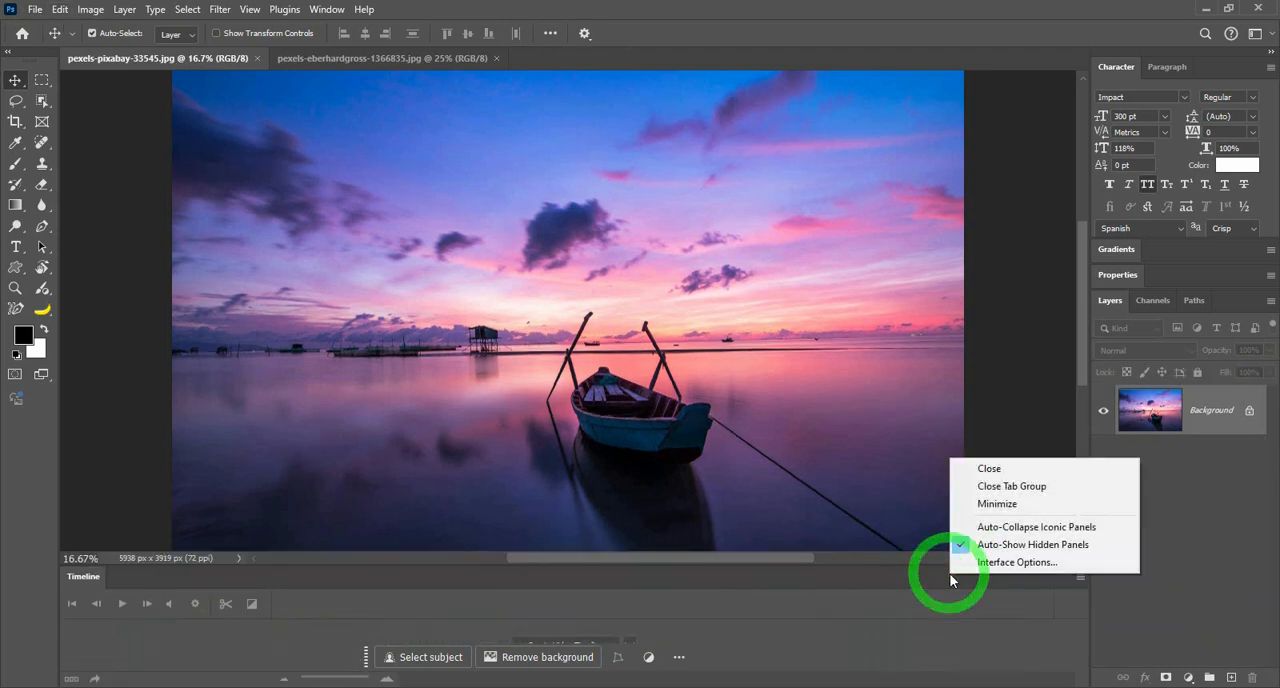
pyautogui.click(976, 468)
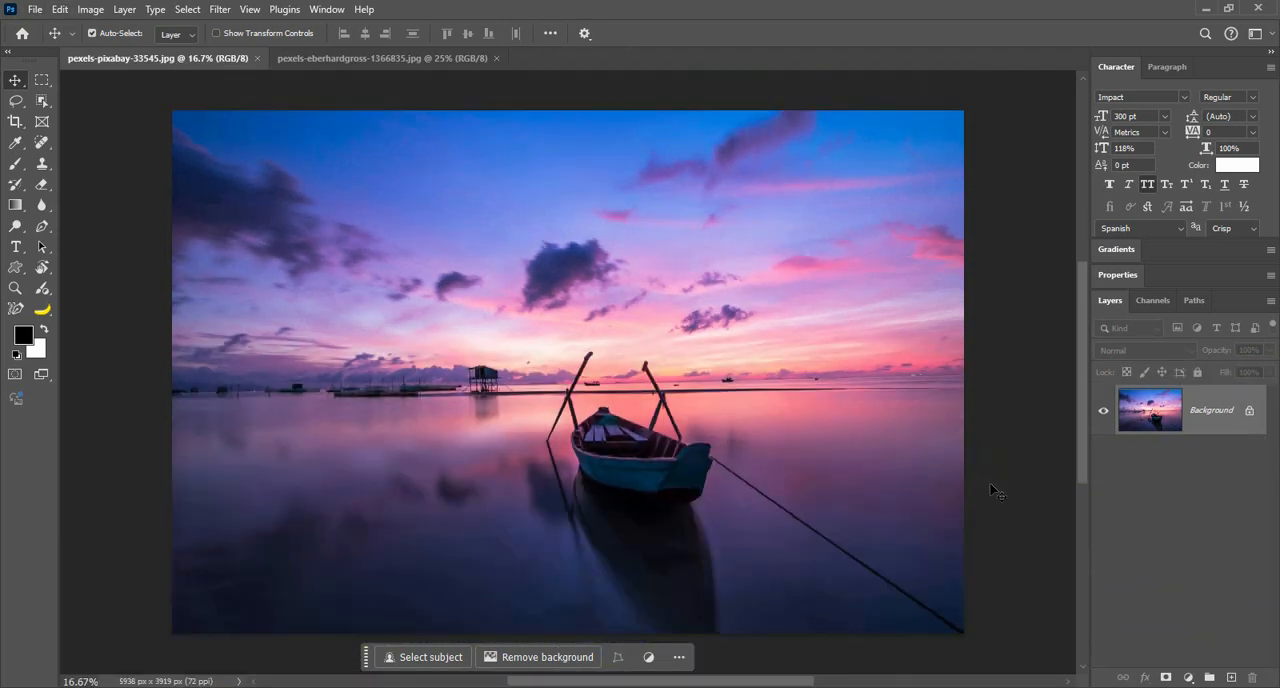
# Step: Check which file type the Notes import accepts, and leave without loading a file
pyautogui.click(35, 9)
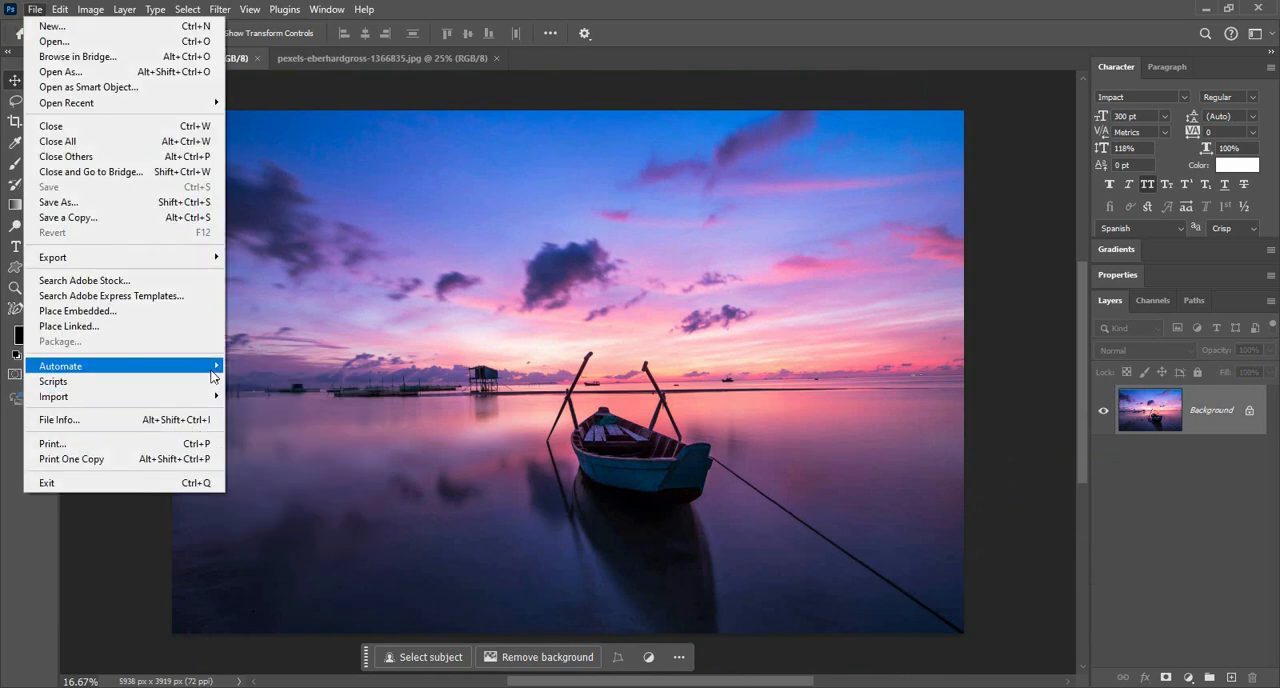
pyautogui.moveTo(212, 397)
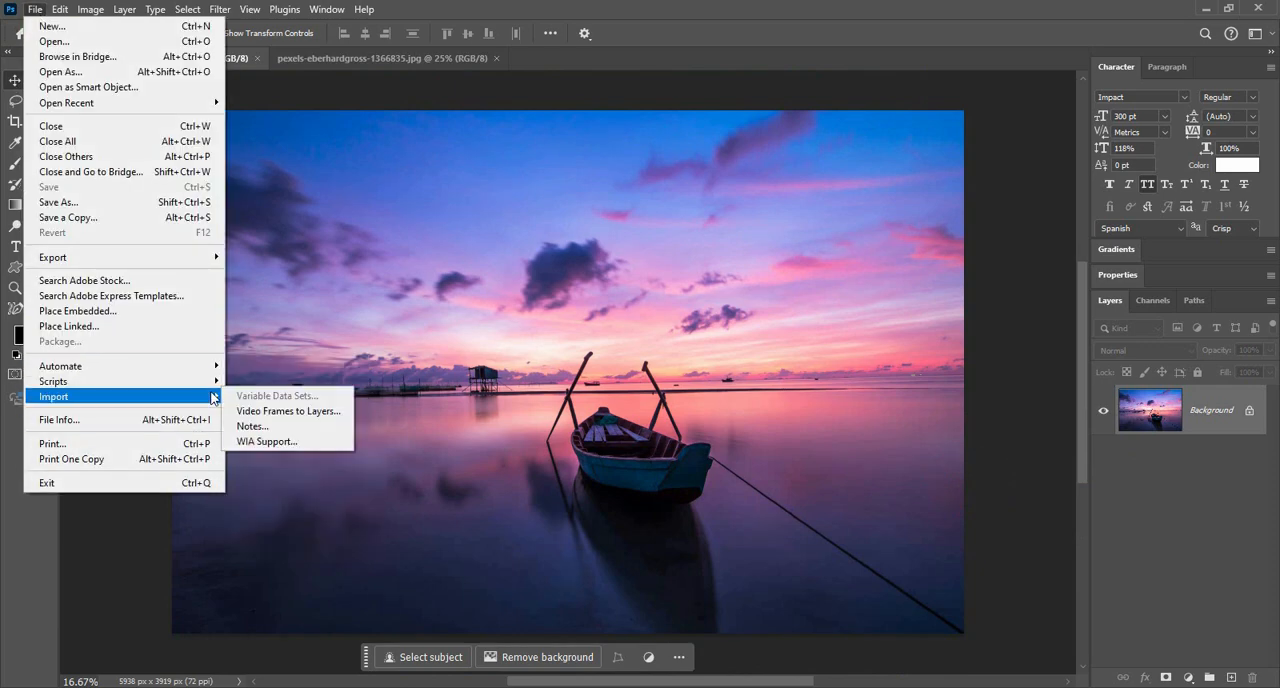
pyautogui.click(301, 432)
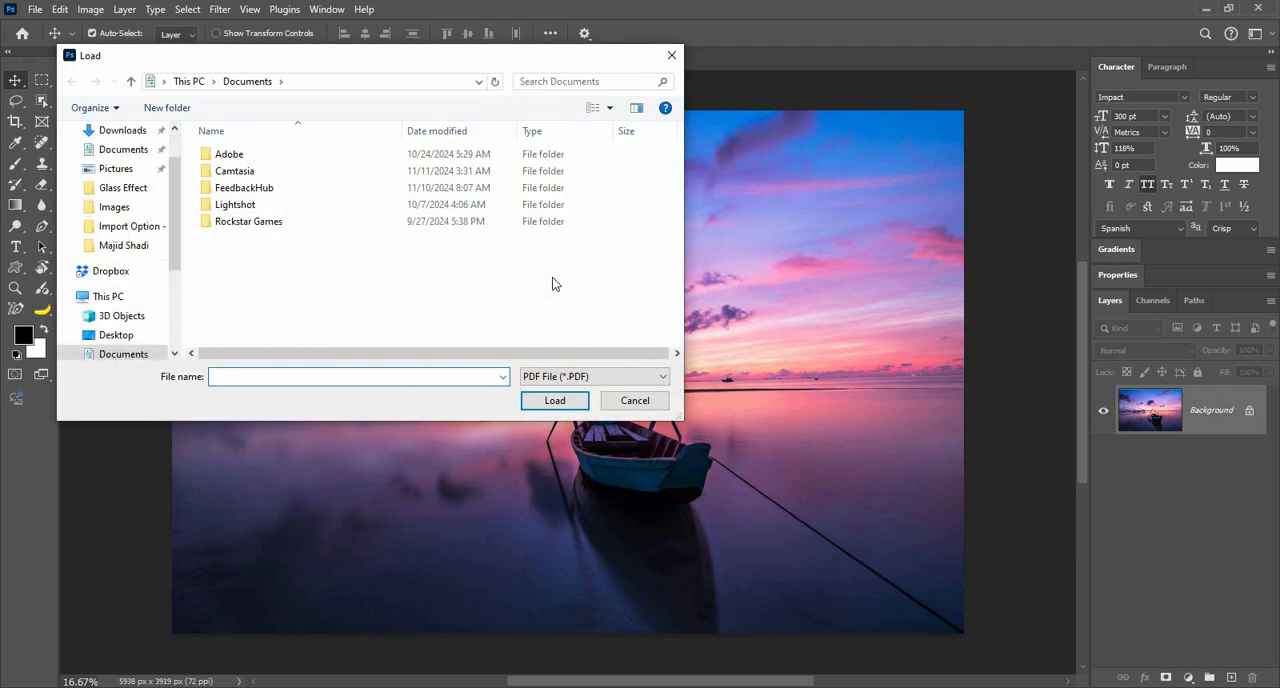
pyautogui.click(639, 403)
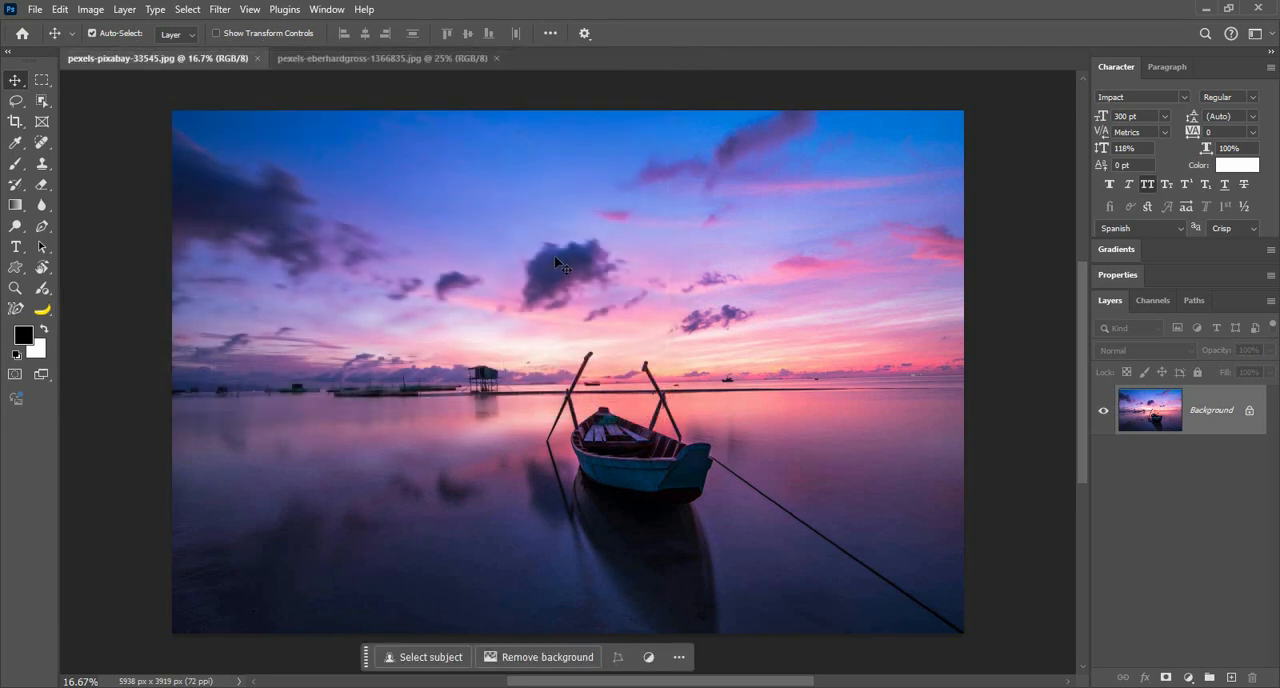
# Step: Place a note in the sky above the dark central cloud with the text "Chang Sky", and close the note editor
pyautogui.click(23, 148)
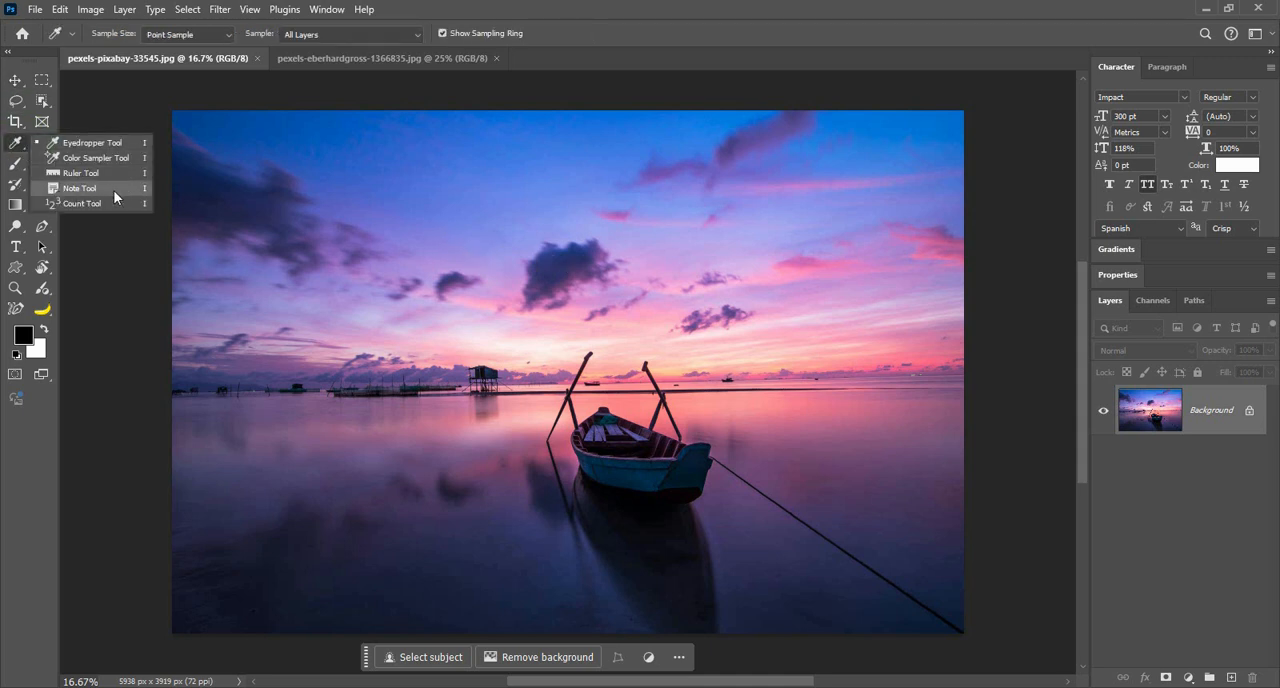
pyautogui.click(80, 188)
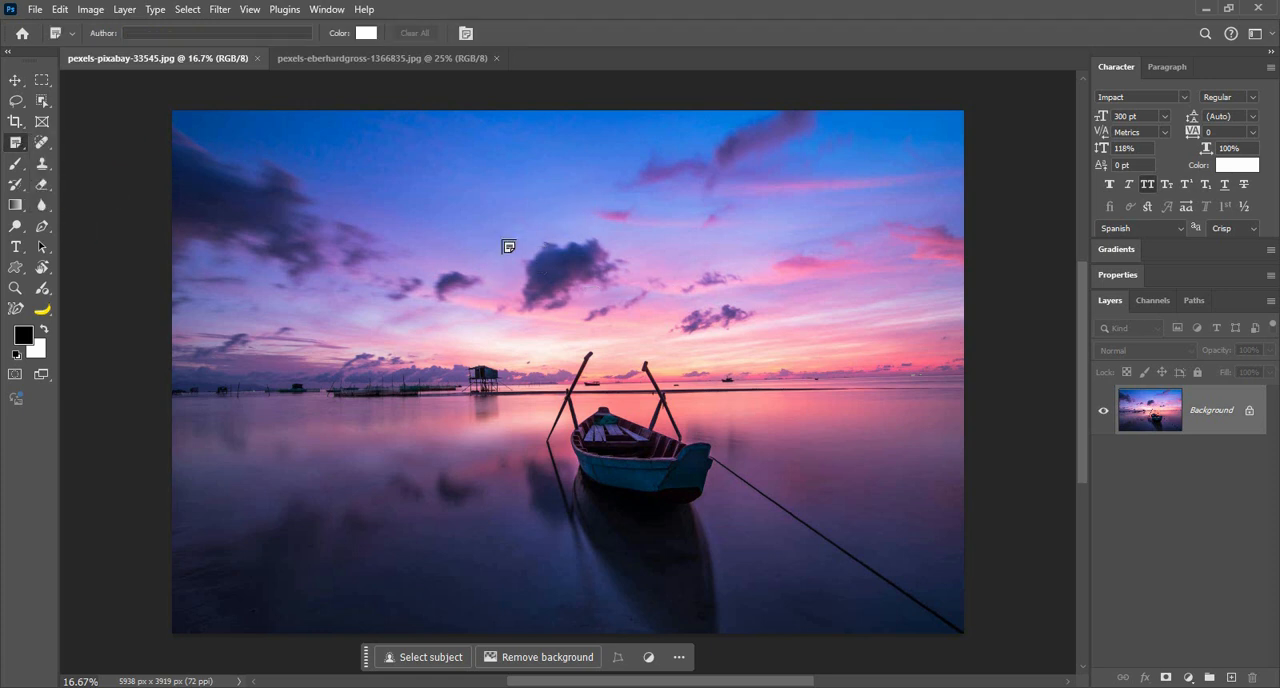
pyautogui.click(561, 210)
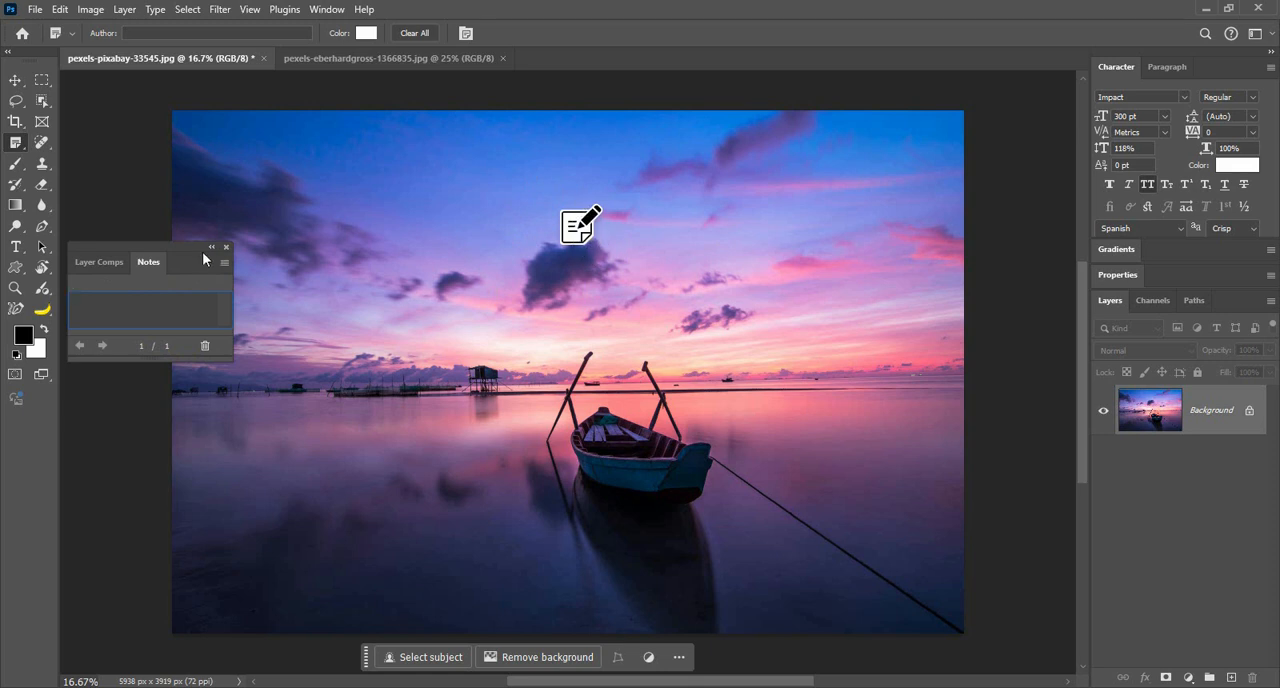
pyautogui.moveTo(170, 243); pyautogui.dragTo(387, 220)
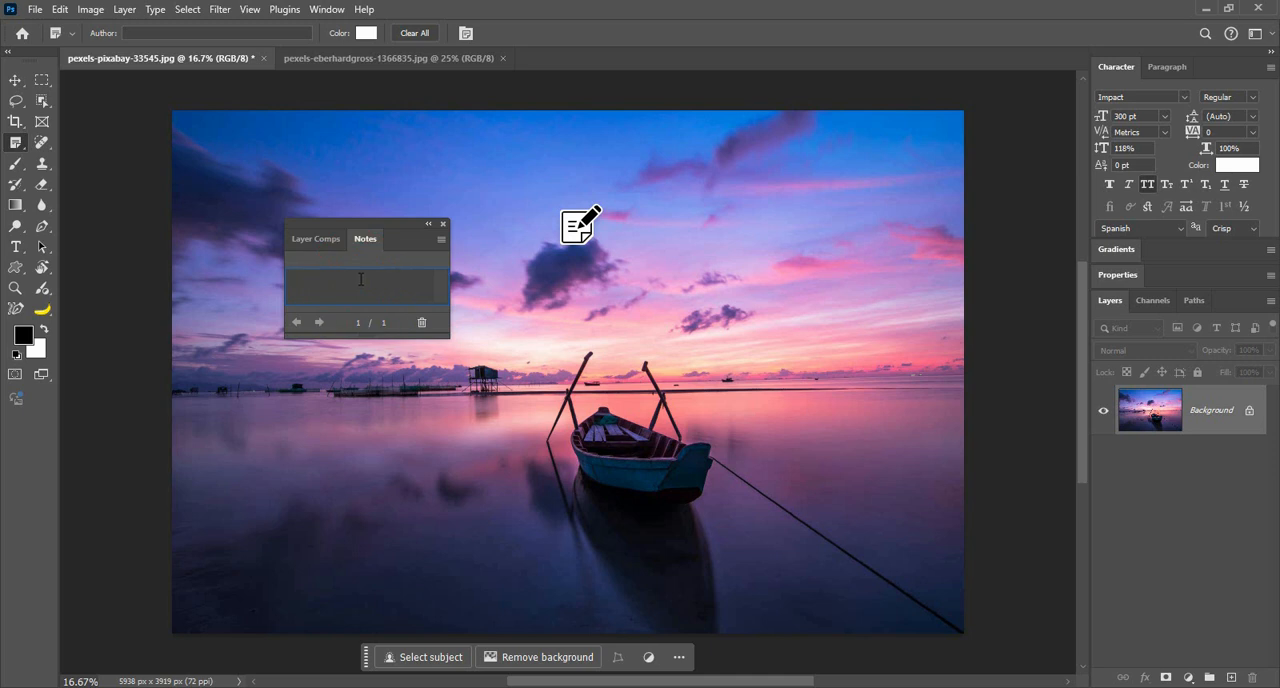
pyautogui.write('Chang')
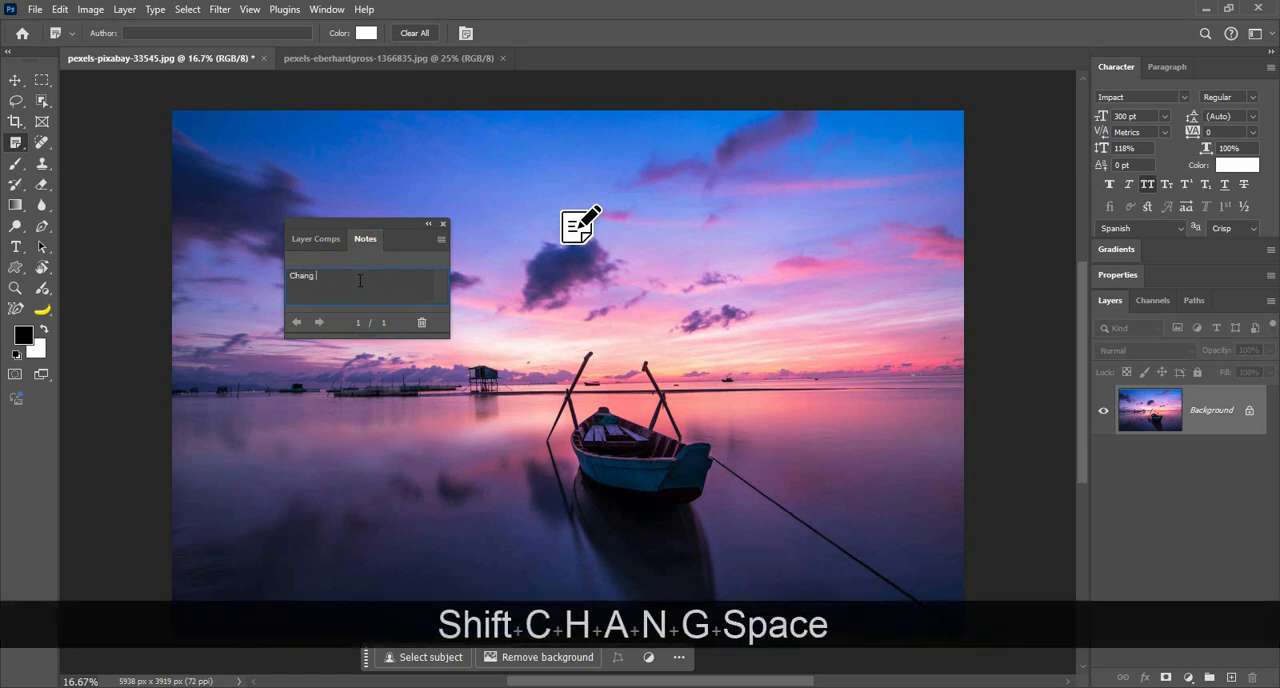
pyautogui.press('shift')
pyautogui.write('Sky')
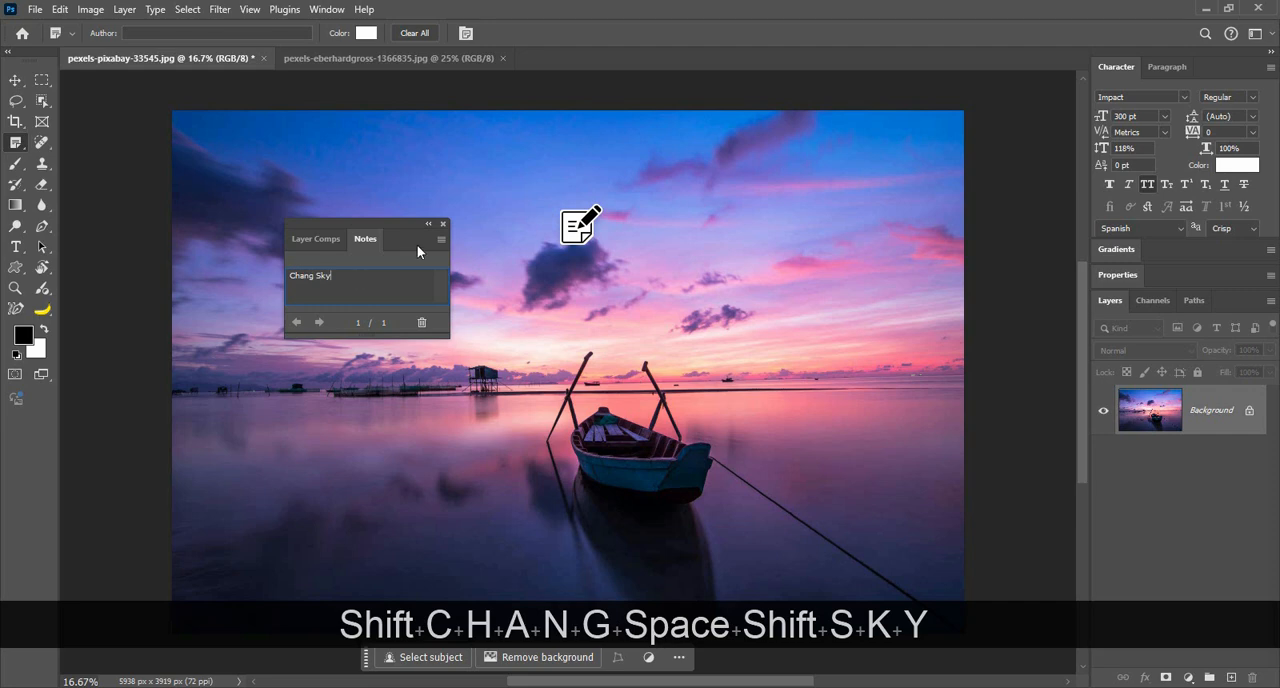
pyautogui.click(443, 224)
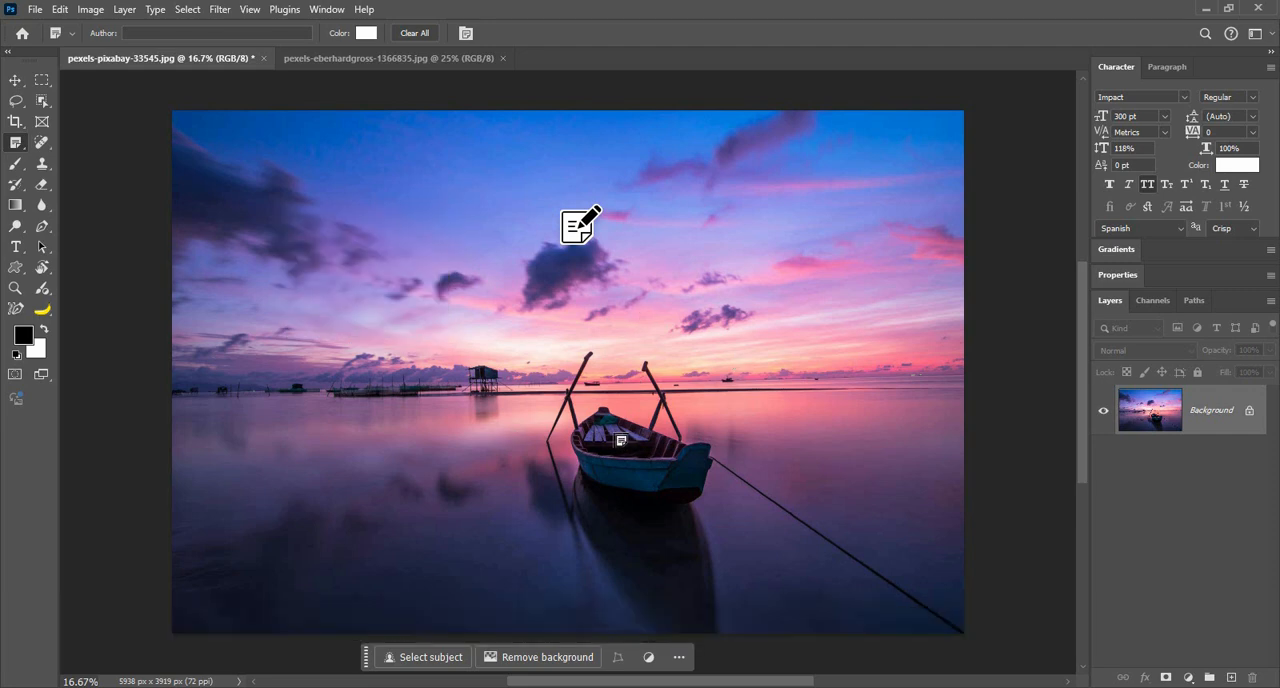
# Step: Add a second note on the boat with the text "Ship", and flip through both notes before closing the note editor
pyautogui.click(613, 437)
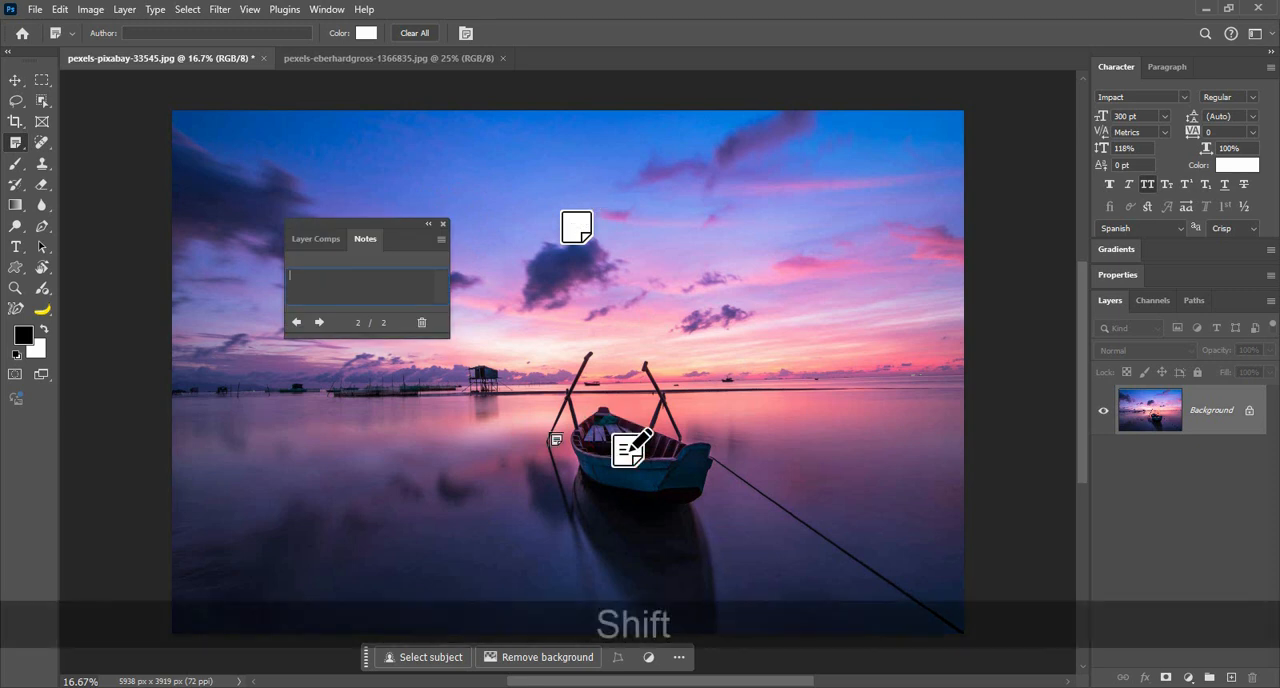
pyautogui.write('Ship')
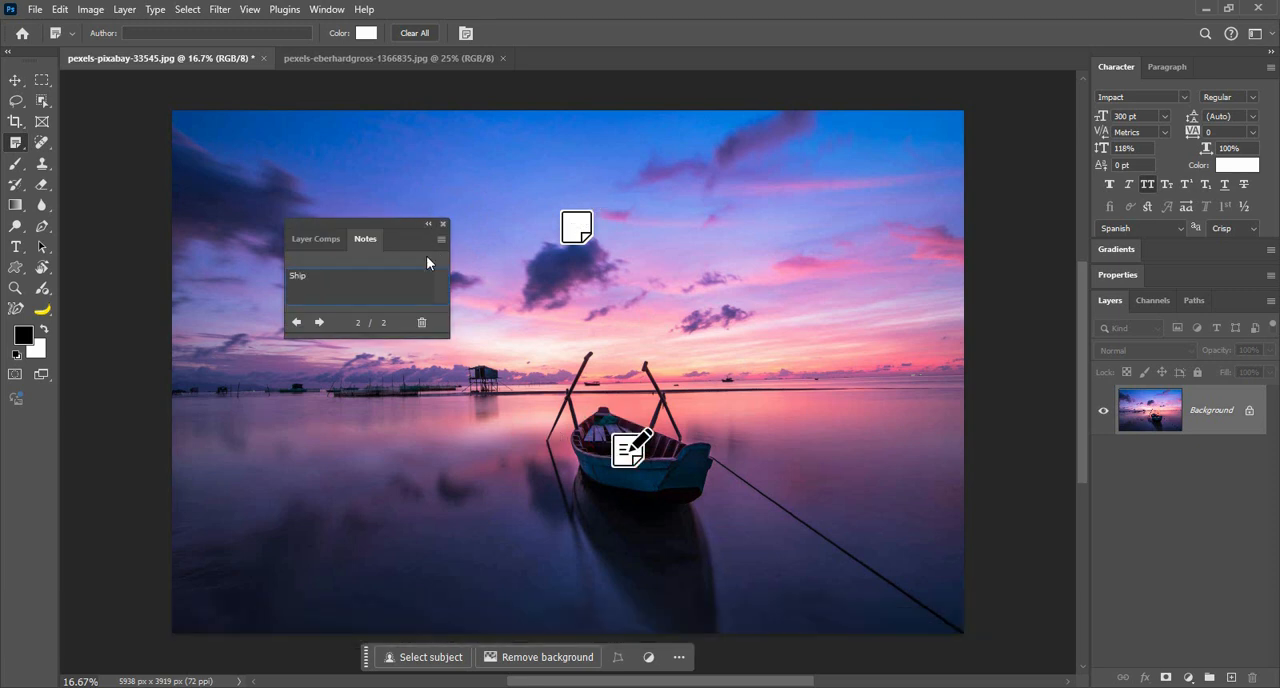
pyautogui.click(320, 322)
pyautogui.click(320, 322)
pyautogui.click(320, 322)
pyautogui.click(320, 322)
pyautogui.click(320, 322)
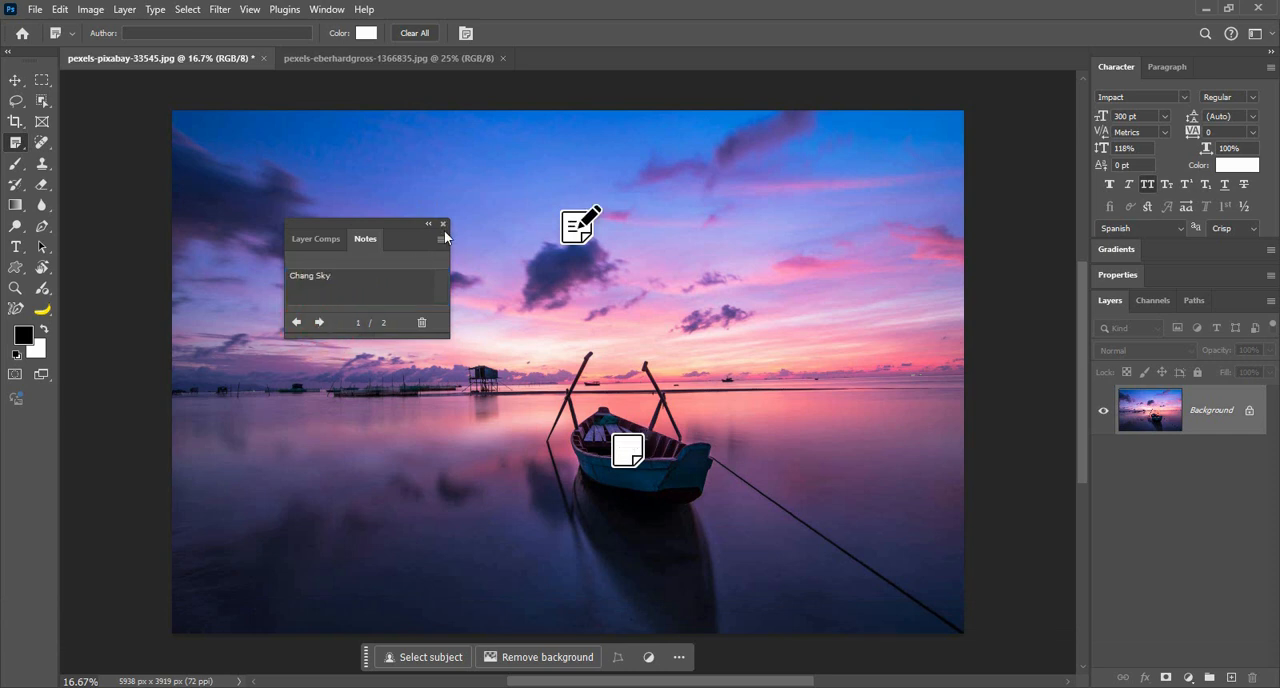
pyautogui.click(444, 224)
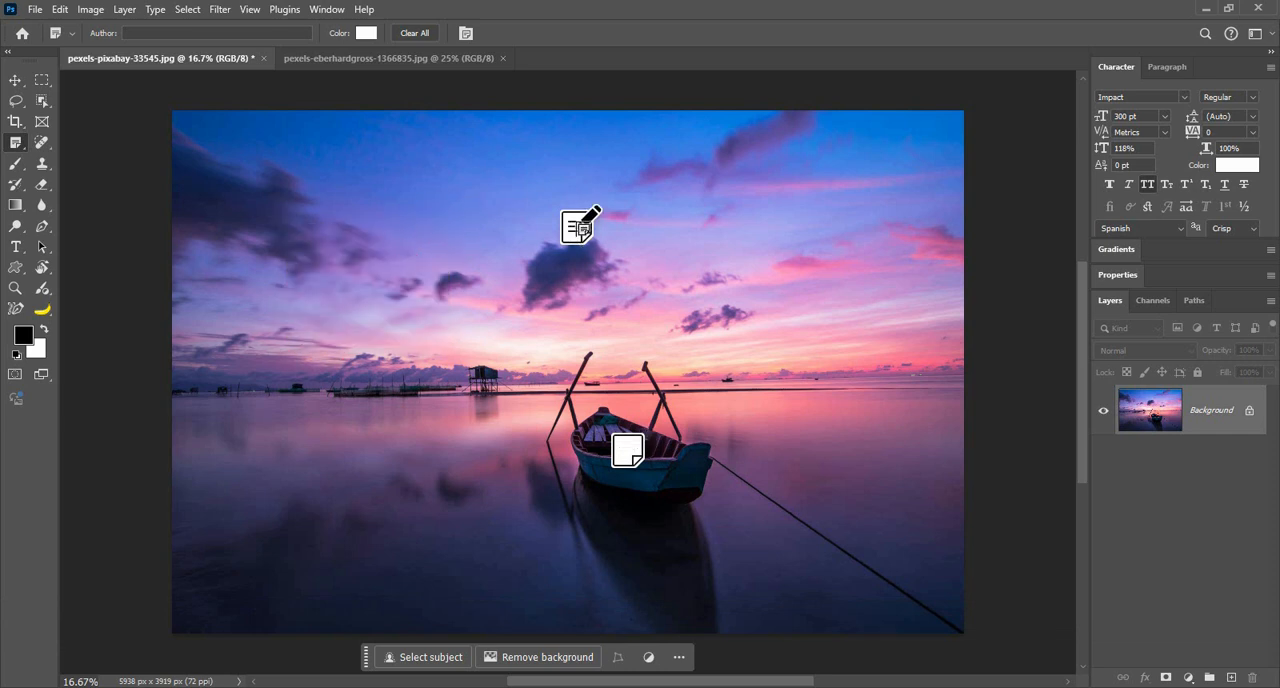
pyautogui.click(588, 228)
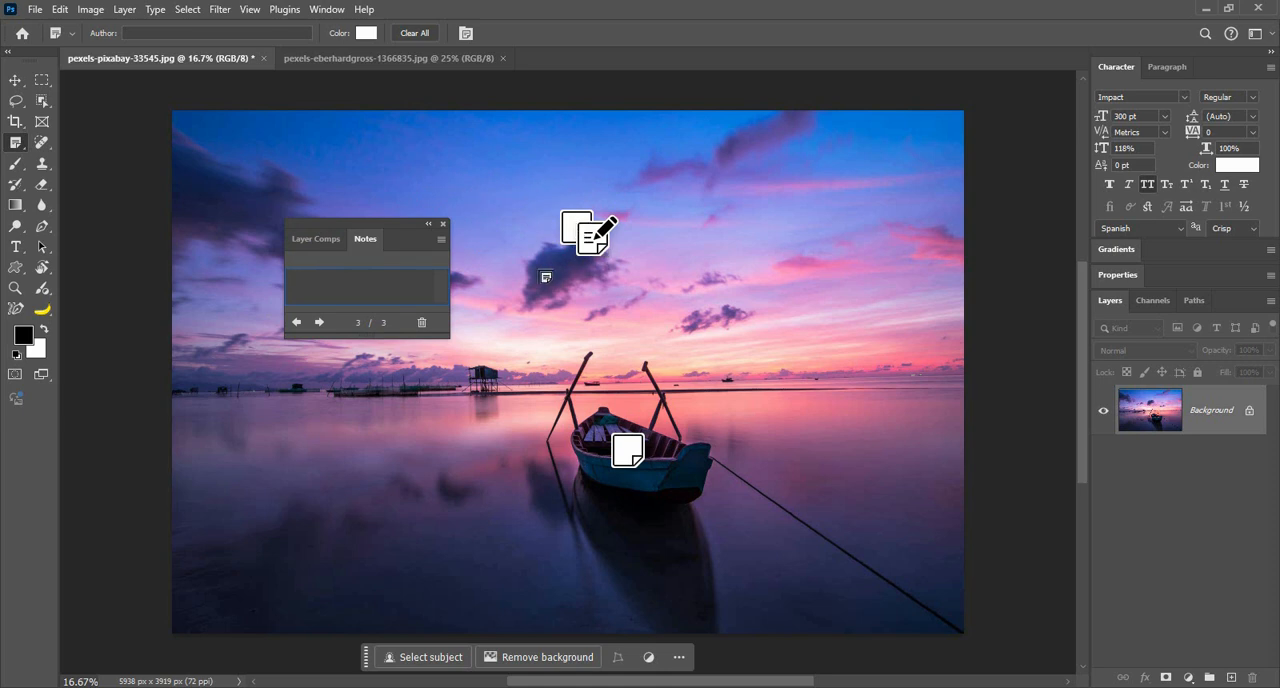
pyautogui.click(422, 324)
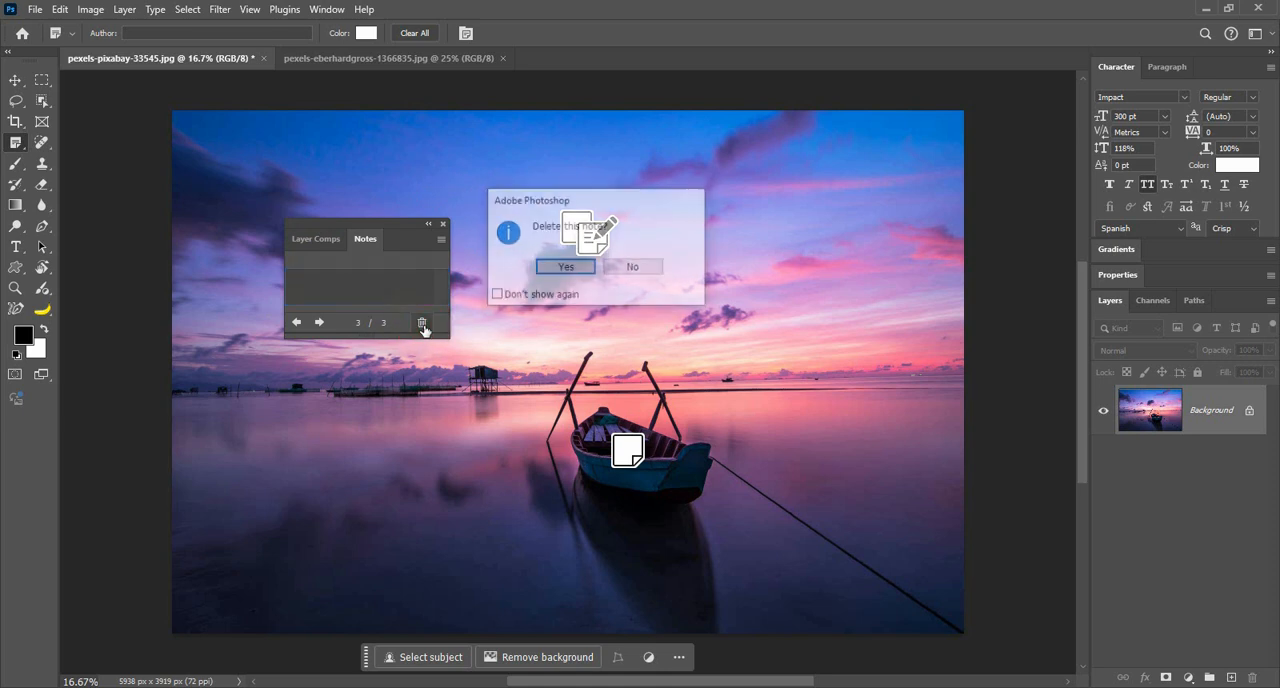
pyautogui.click(566, 268)
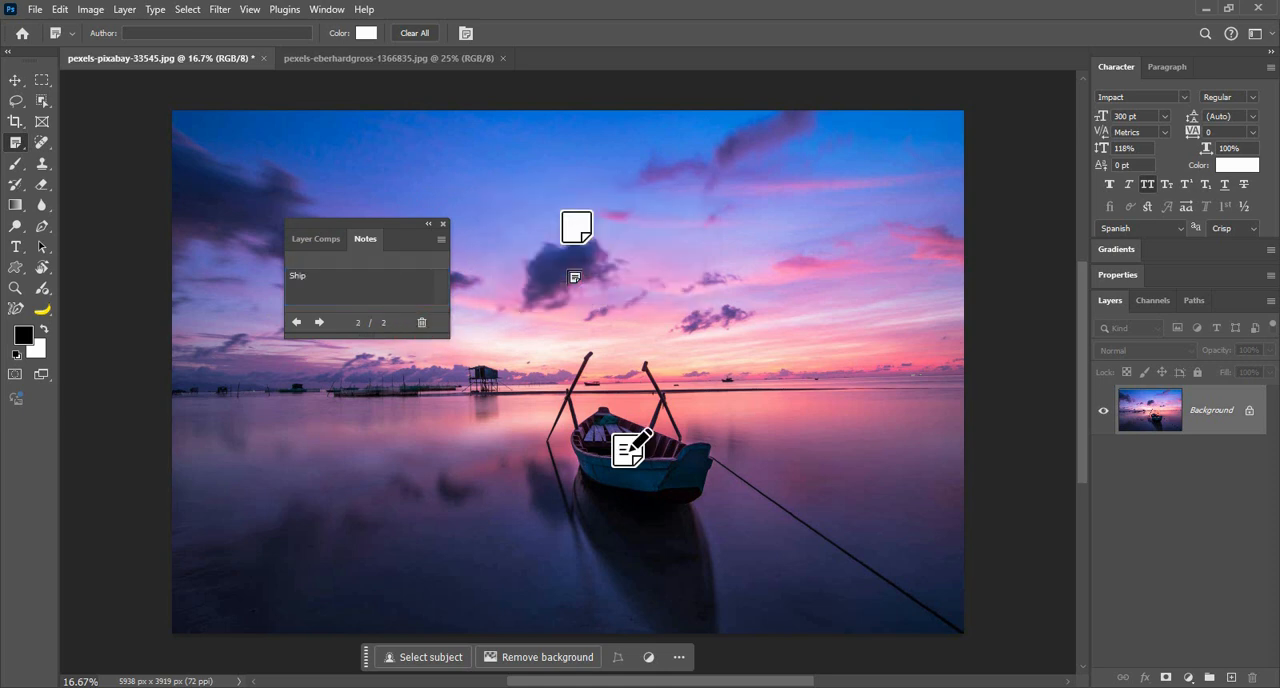
pyautogui.click(445, 224)
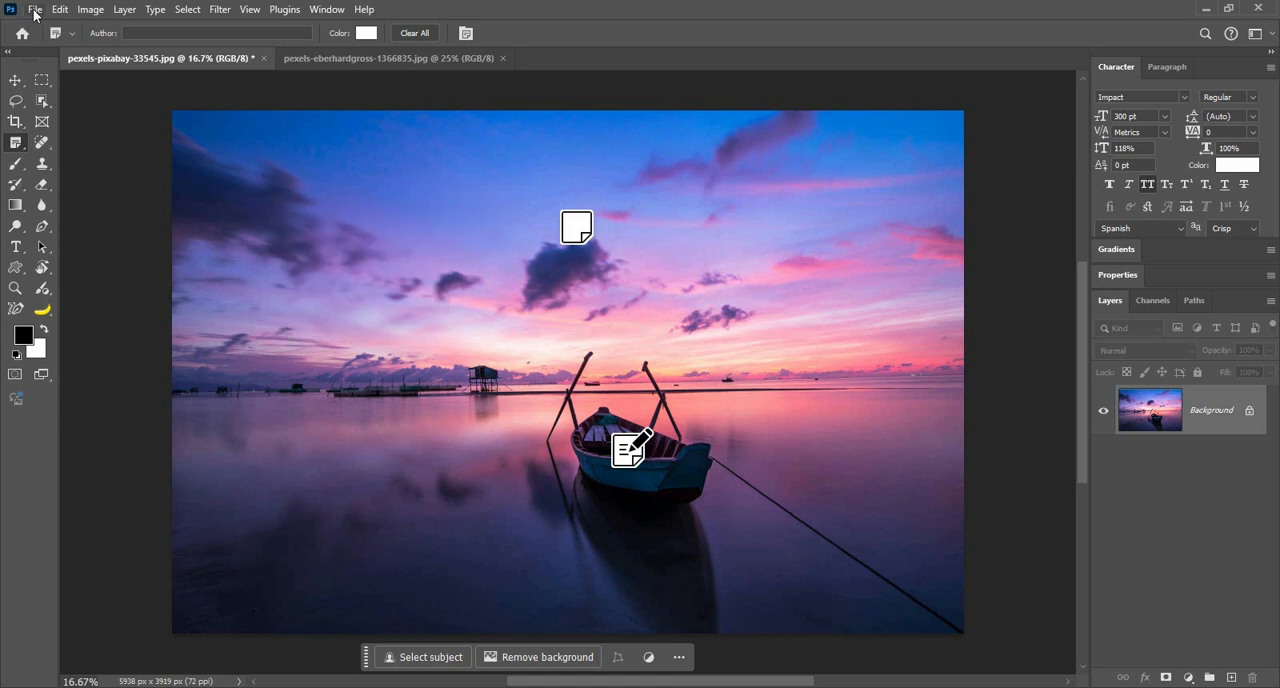
# Step: Save a copy of the photo, including its notes, as a Photoshop PDF named pexels-pixabay-33545, and switch to the Move tool
pyautogui.hotkey('ctrl', 'shift', 's')
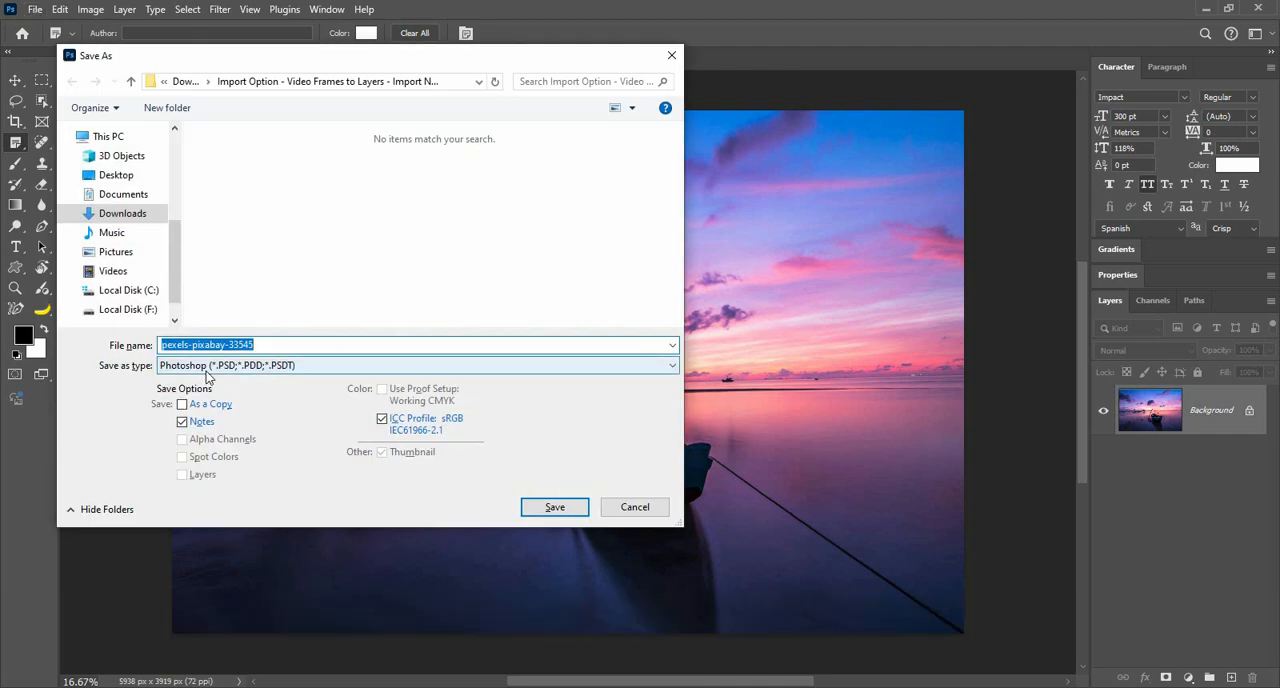
pyautogui.click(208, 366)
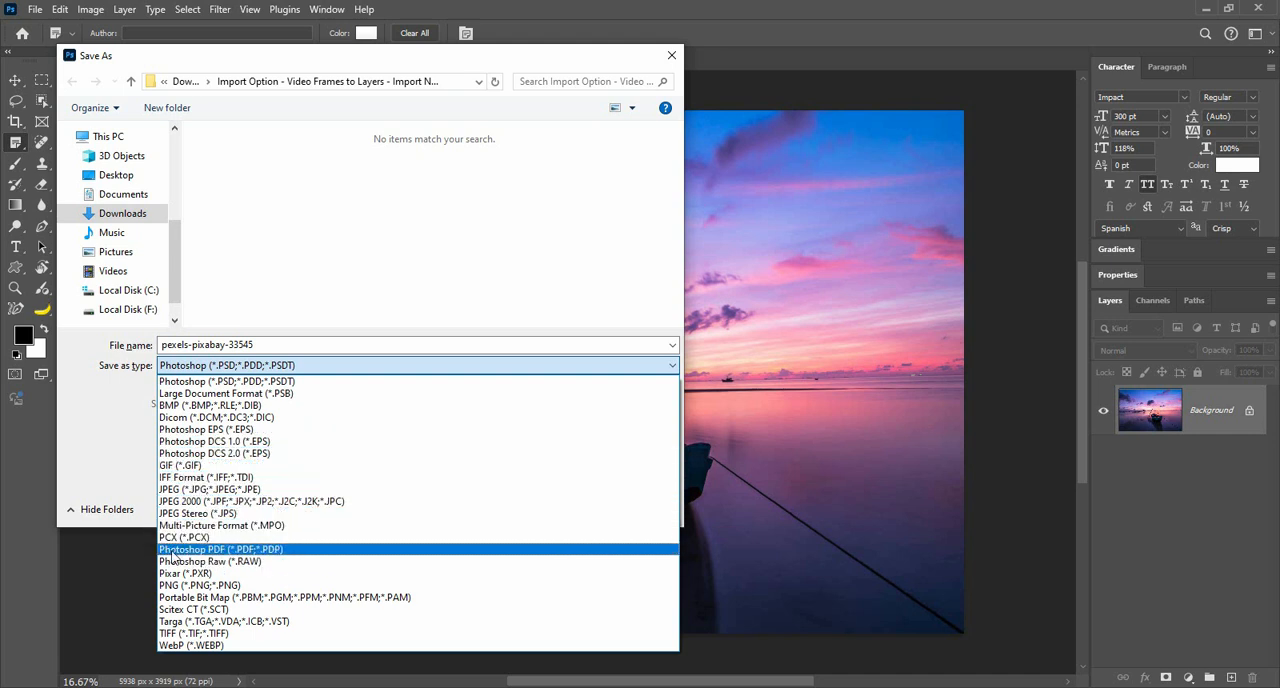
pyautogui.click(296, 549)
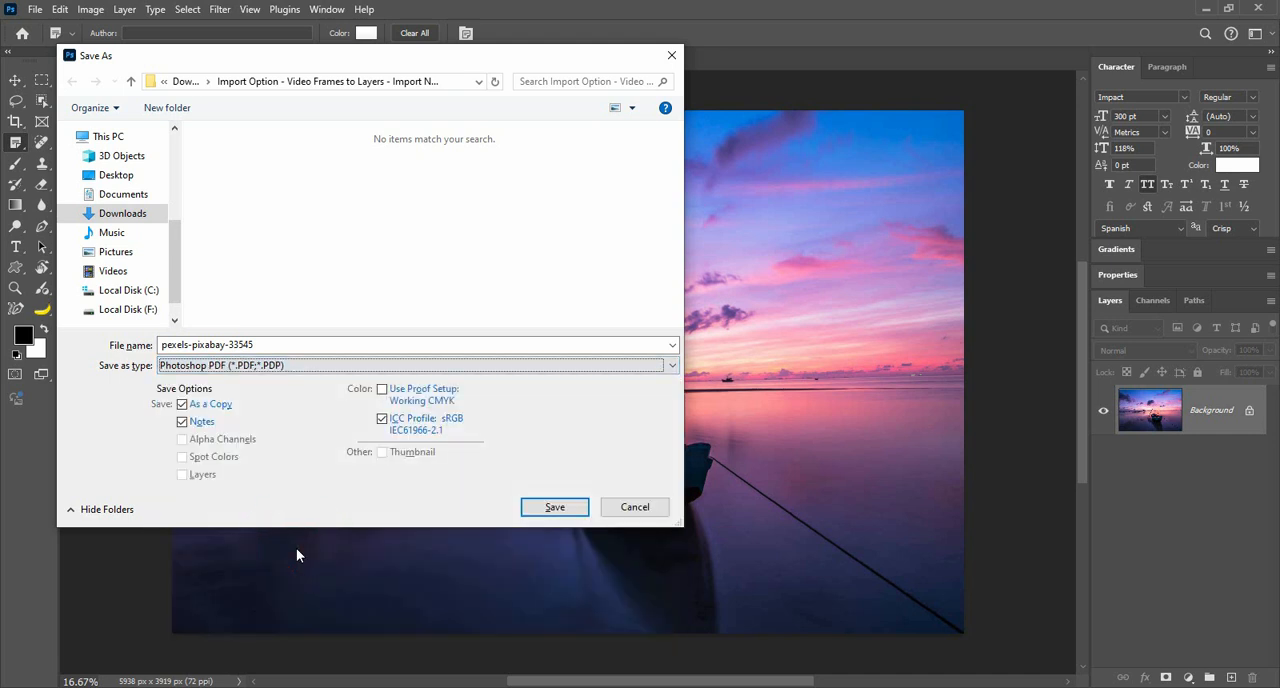
pyautogui.click(558, 507)
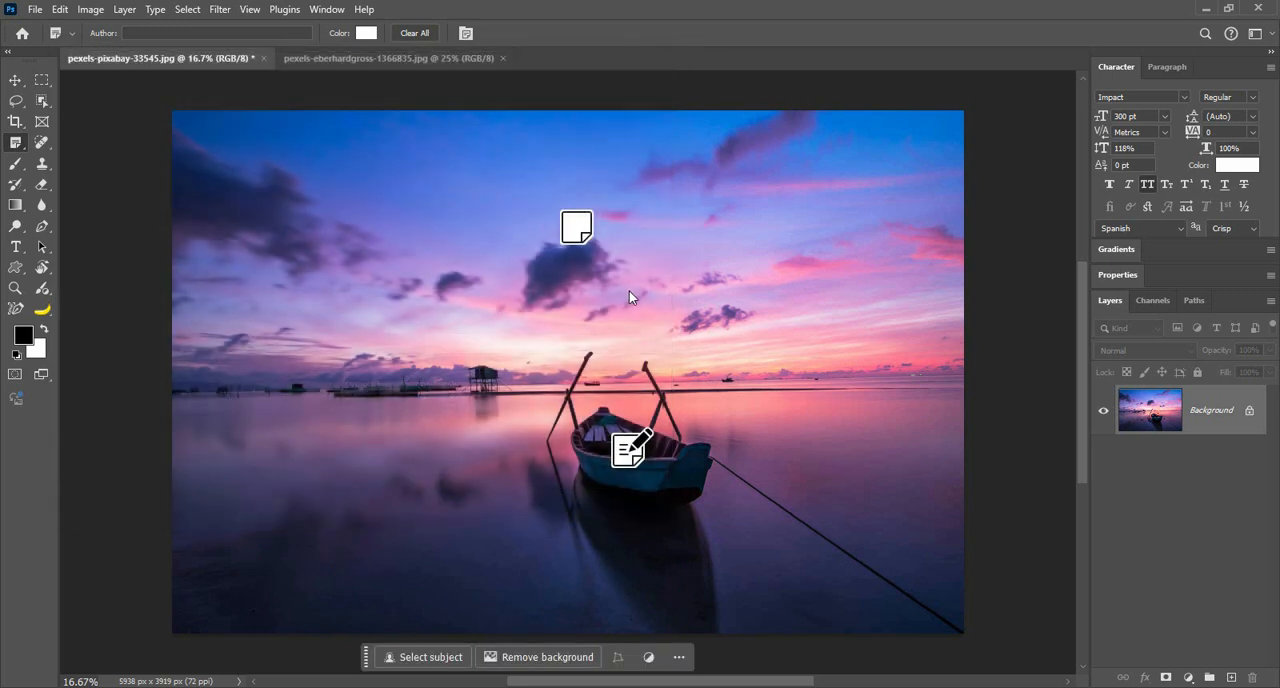
pyautogui.press('v')
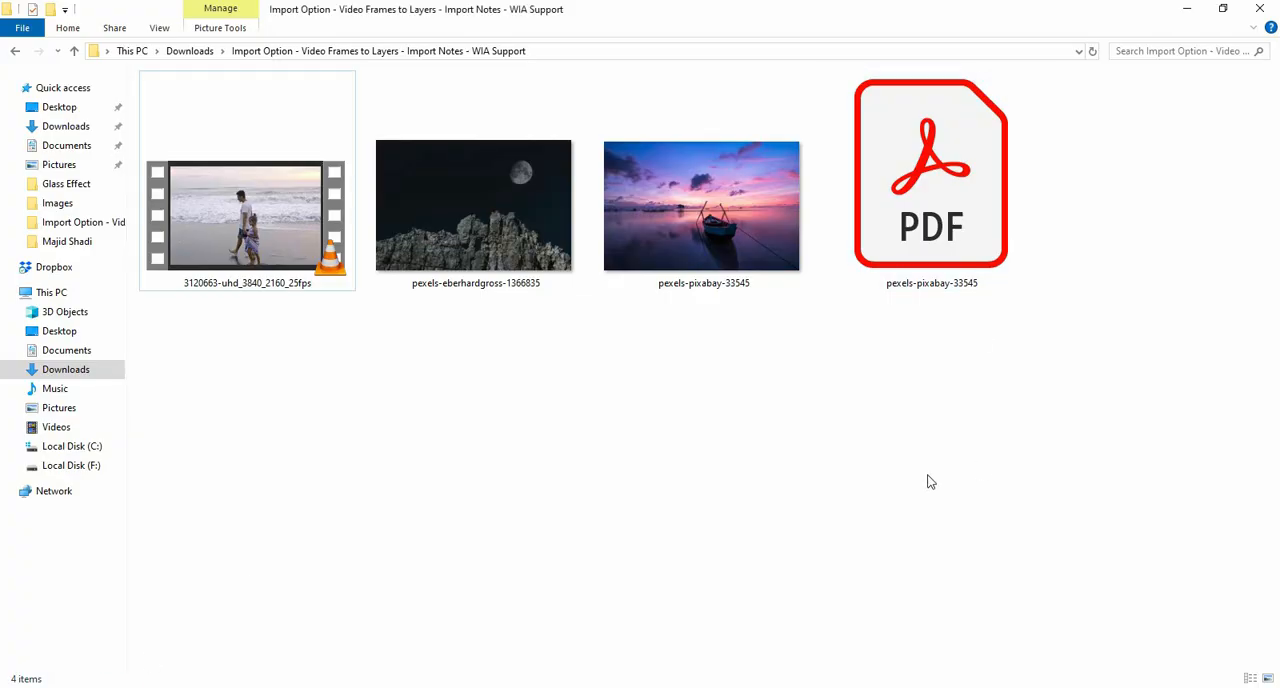
# Step: Open the pexels-pixabay-33545 PDF from its folder in Acrobat, maximize it, and examine the notes on the sky and boat
pyautogui.click(936, 172)
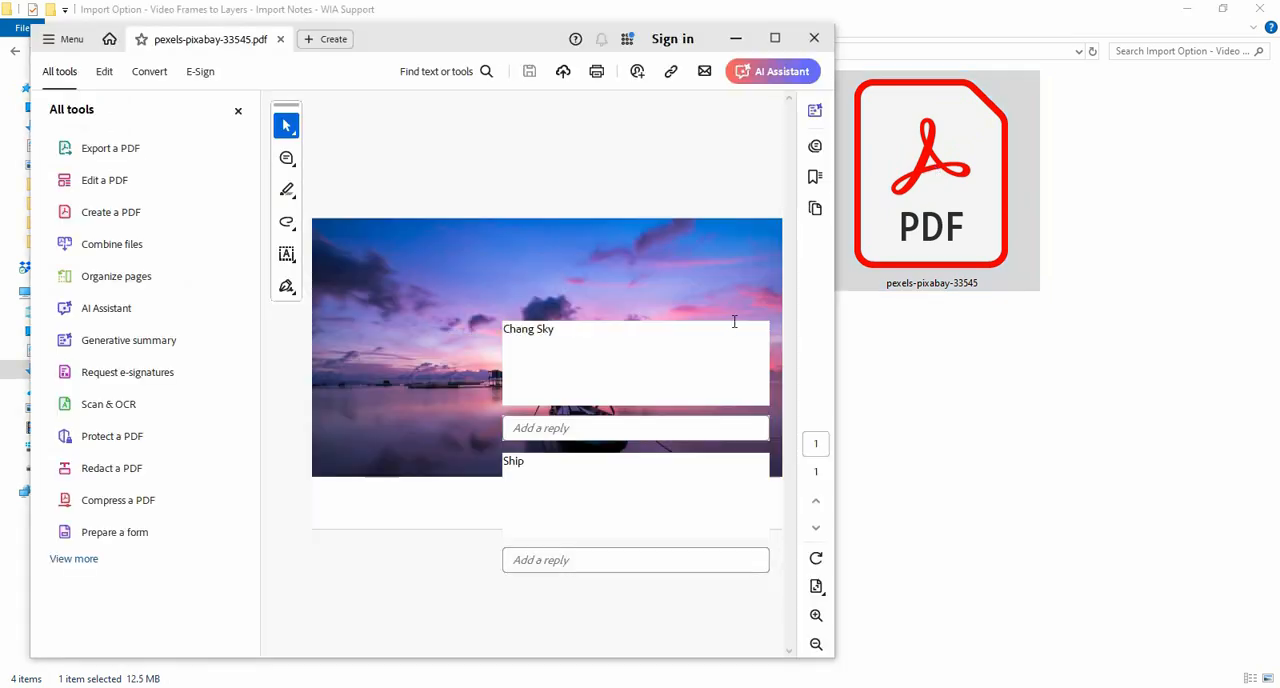
pyautogui.click(784, 40)
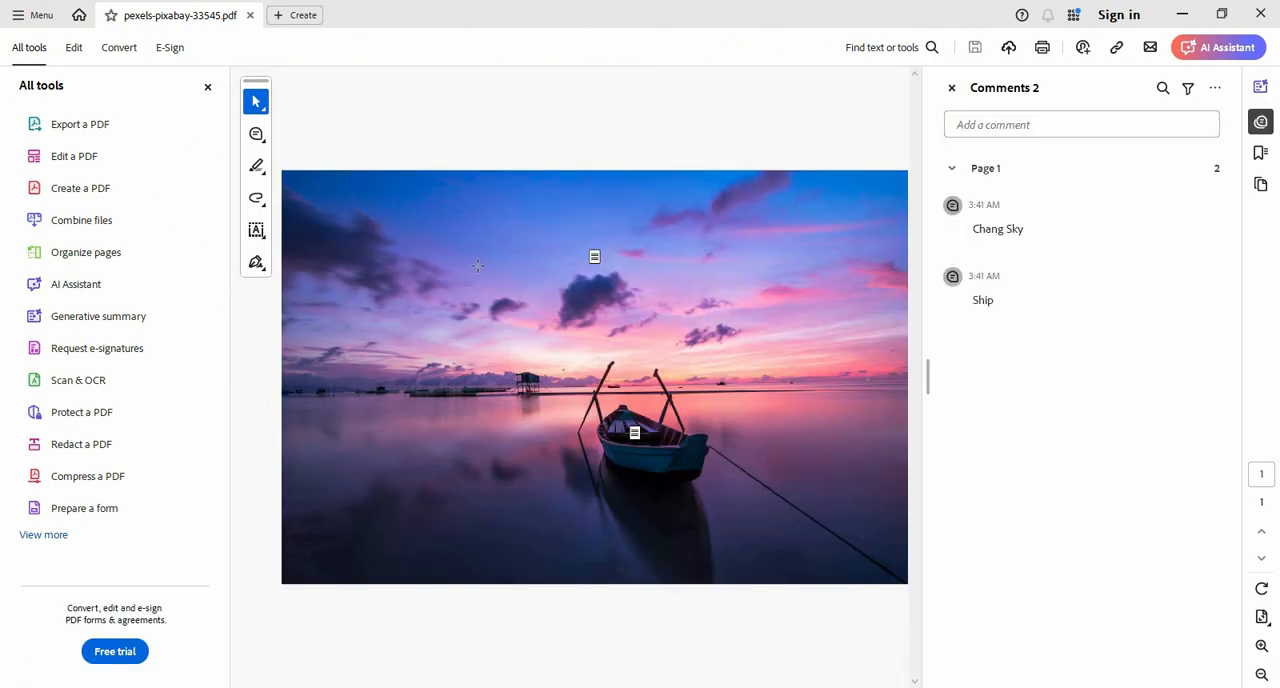
pyautogui.moveTo(594, 262)
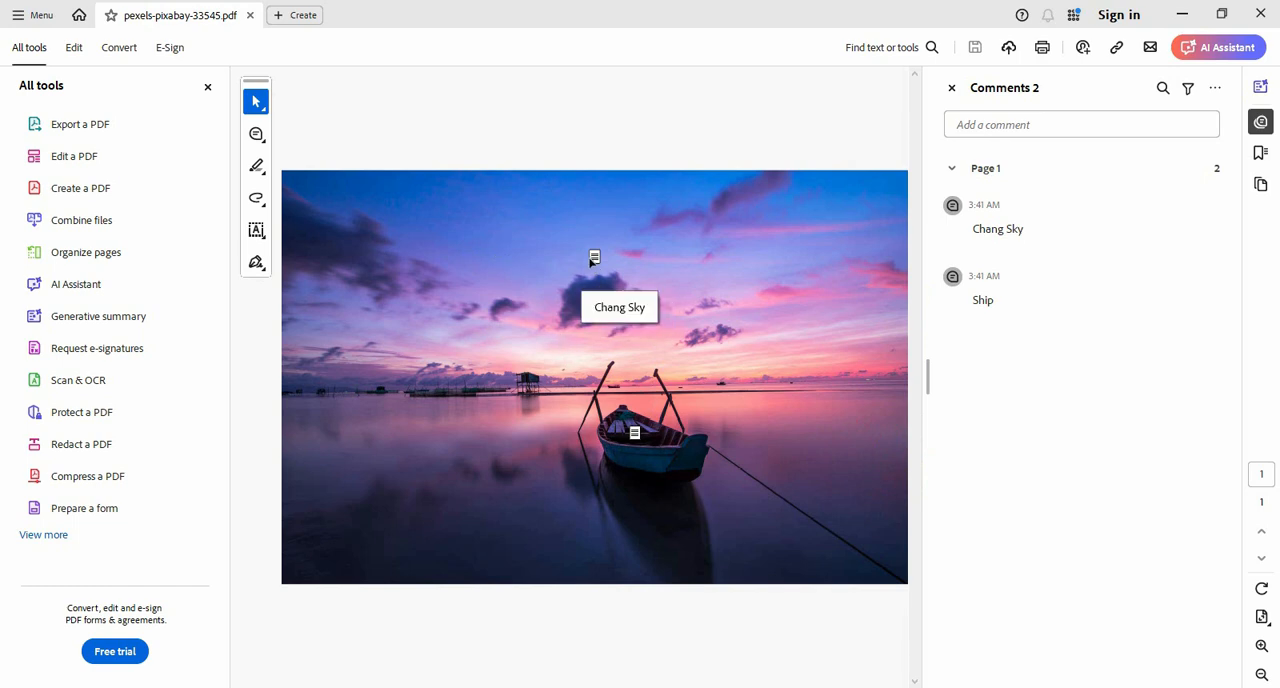
pyautogui.moveTo(638, 436)
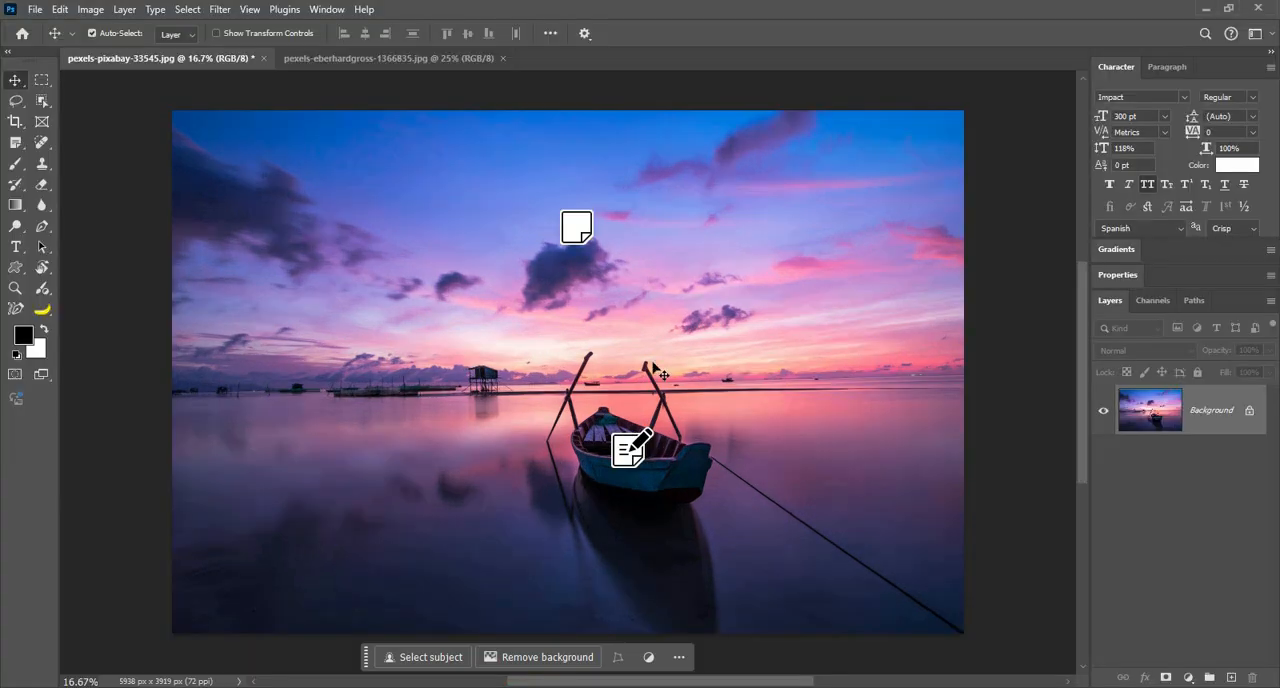
# Step: Back in Photoshop, close the annotated pexels-pixabay-33545.jpg without saving, and reopen the original photo
pyautogui.click(263, 58)
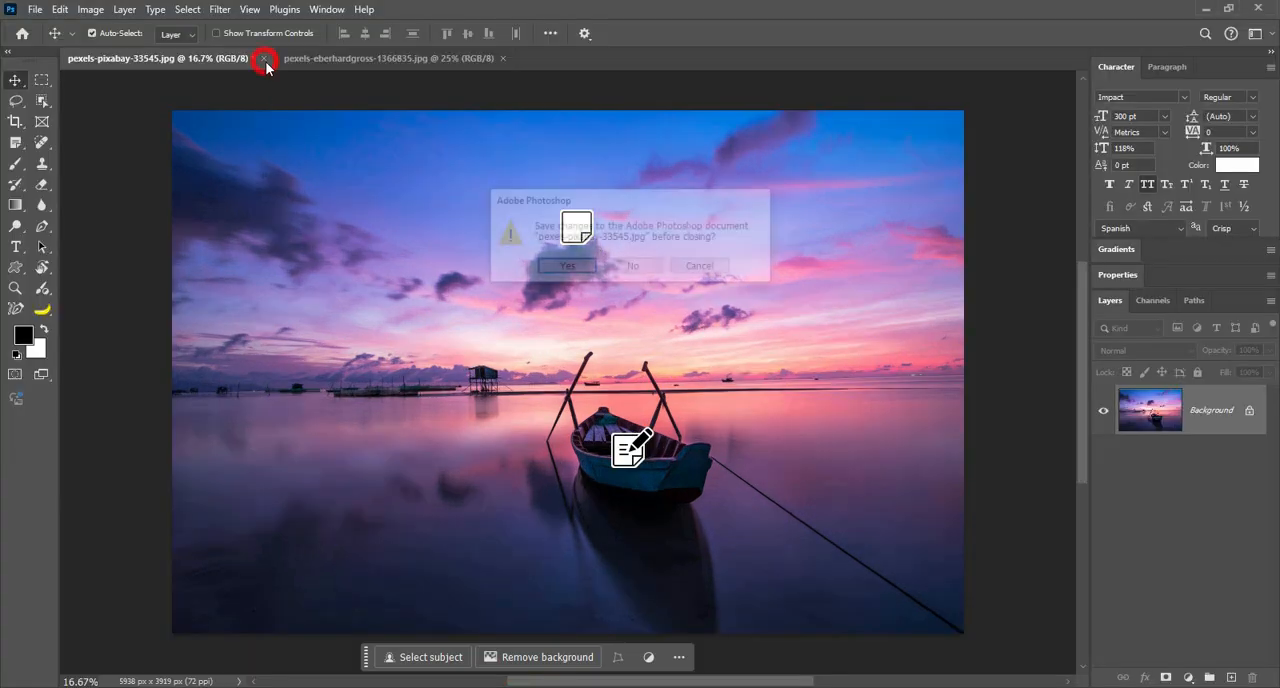
pyautogui.click(657, 267)
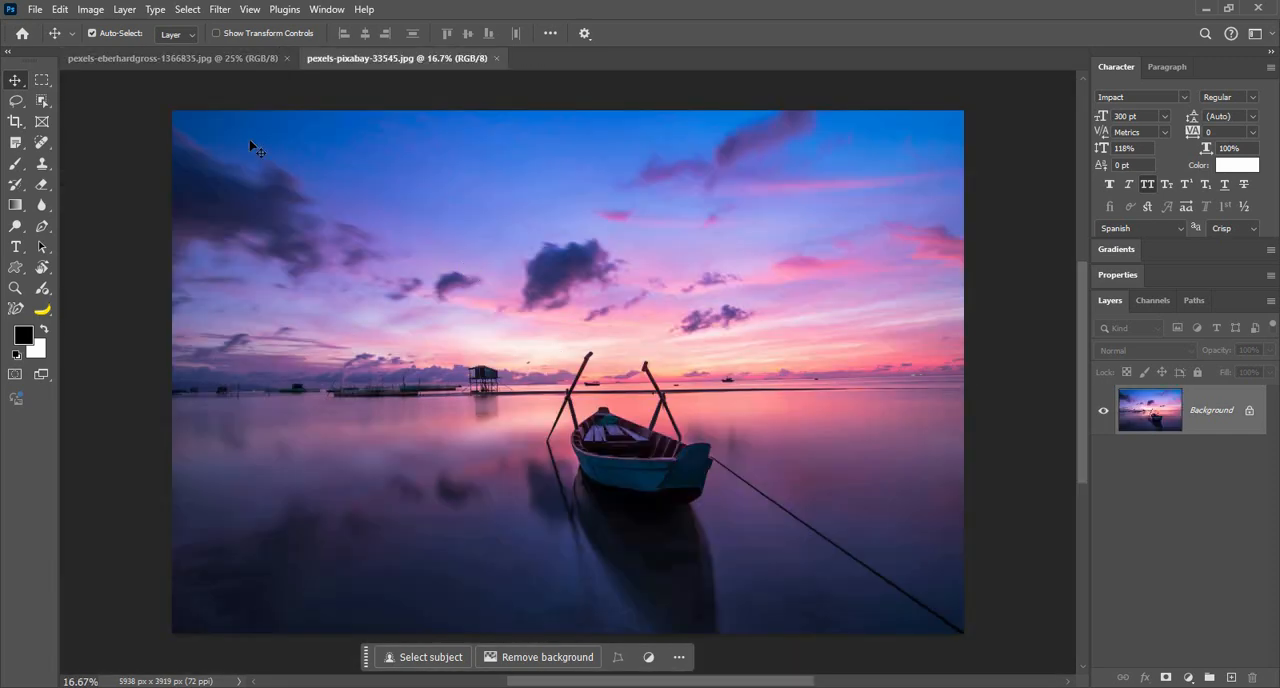
# Step: Import the notes from the pexels-pixabay-33545 PDF, stored in the Import Option folder within Downloads, into the reopened boat photo
pyautogui.click(35, 10)
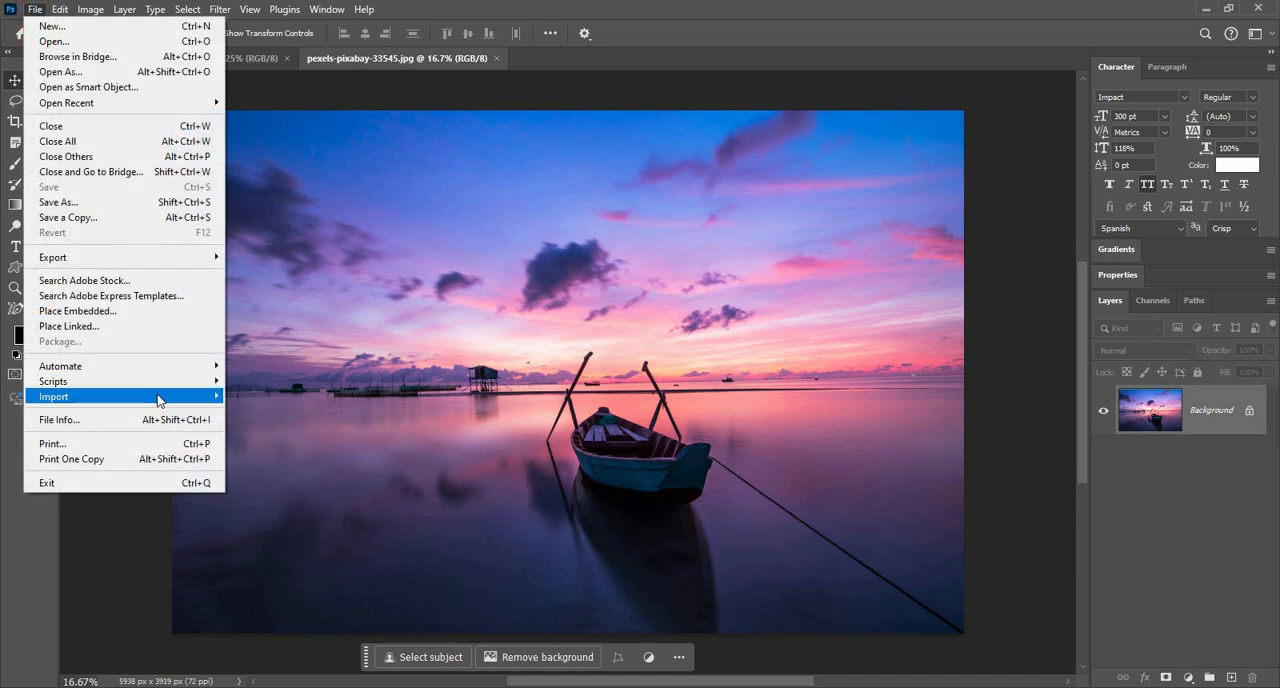
pyautogui.moveTo(163, 404)
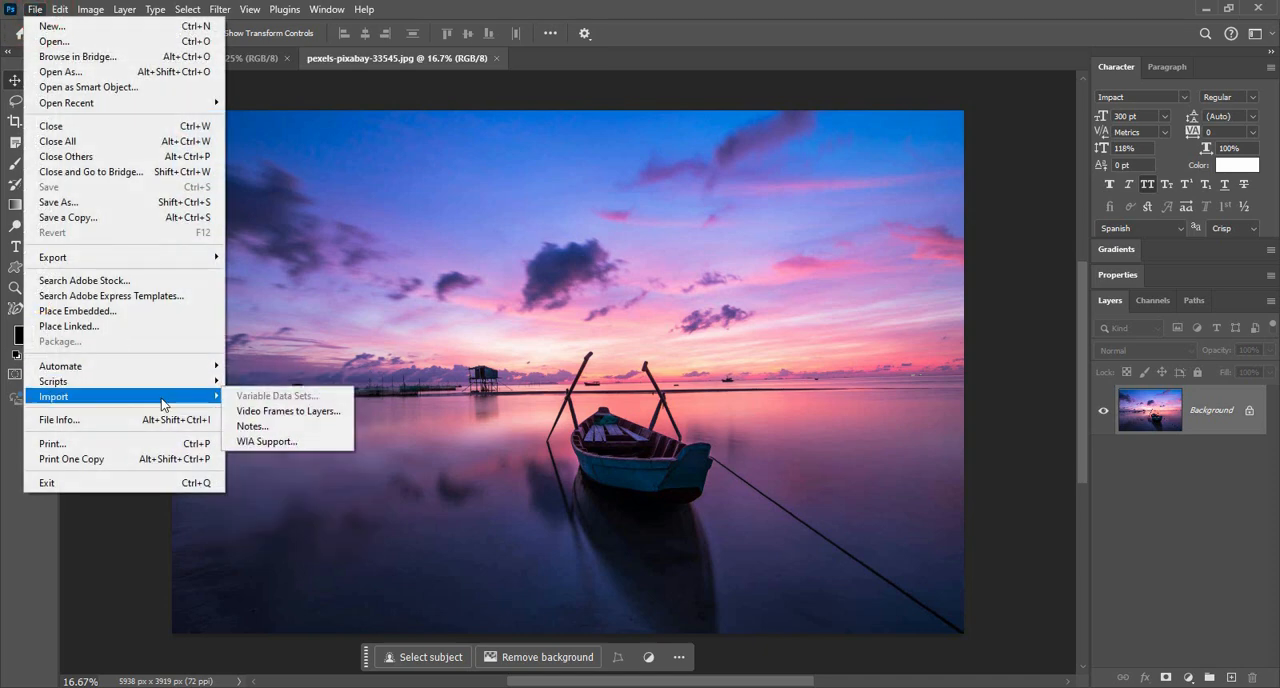
pyautogui.click(300, 423)
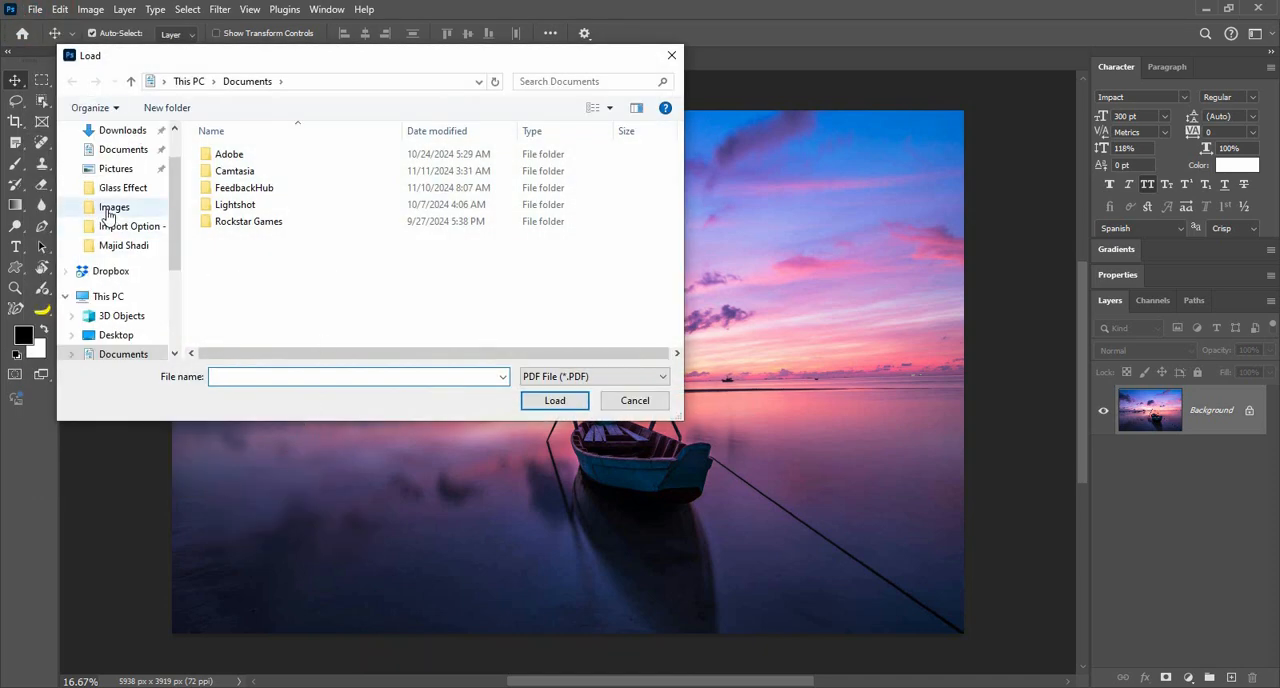
pyautogui.scroll(2, 130, 297)
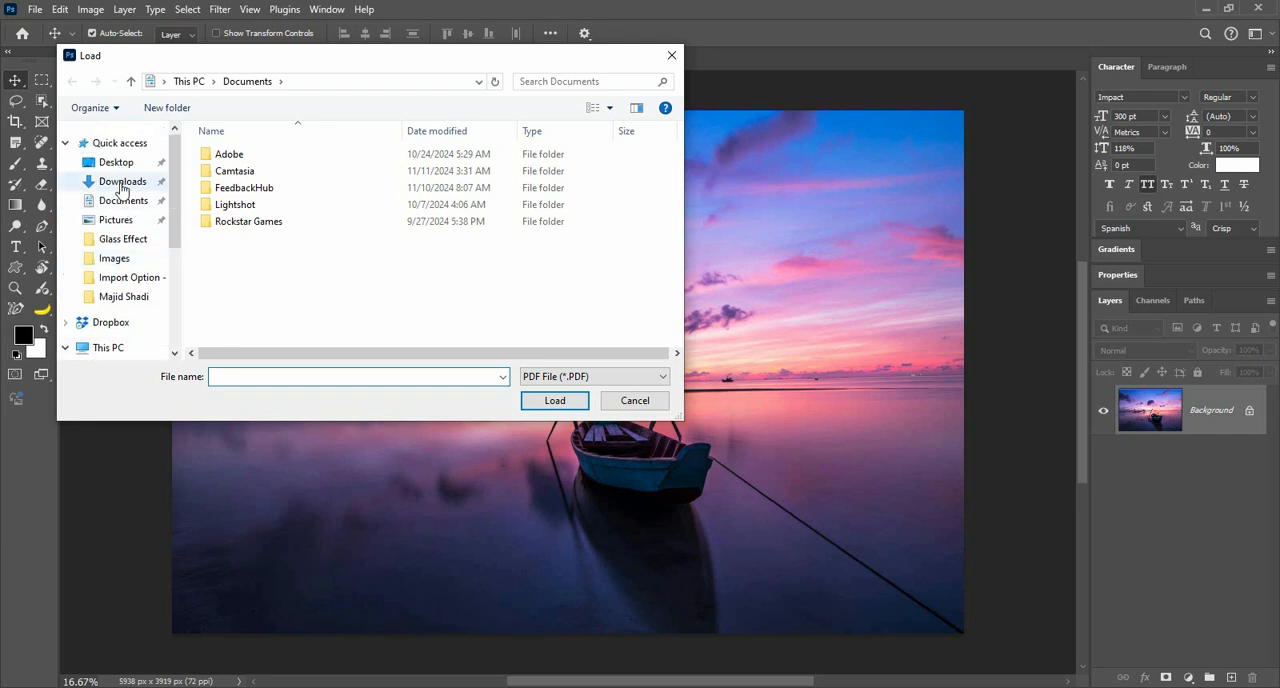
pyautogui.click(124, 182)
pyautogui.doubleClick(258, 222)
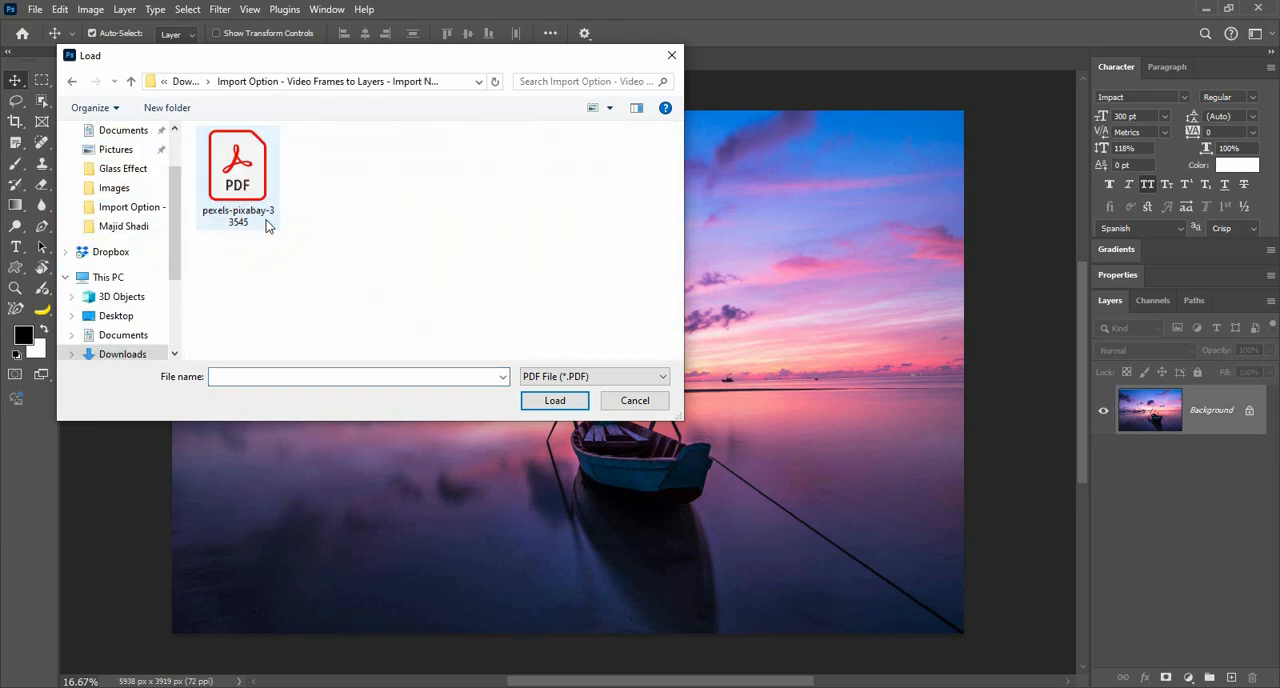
pyautogui.click(238, 200)
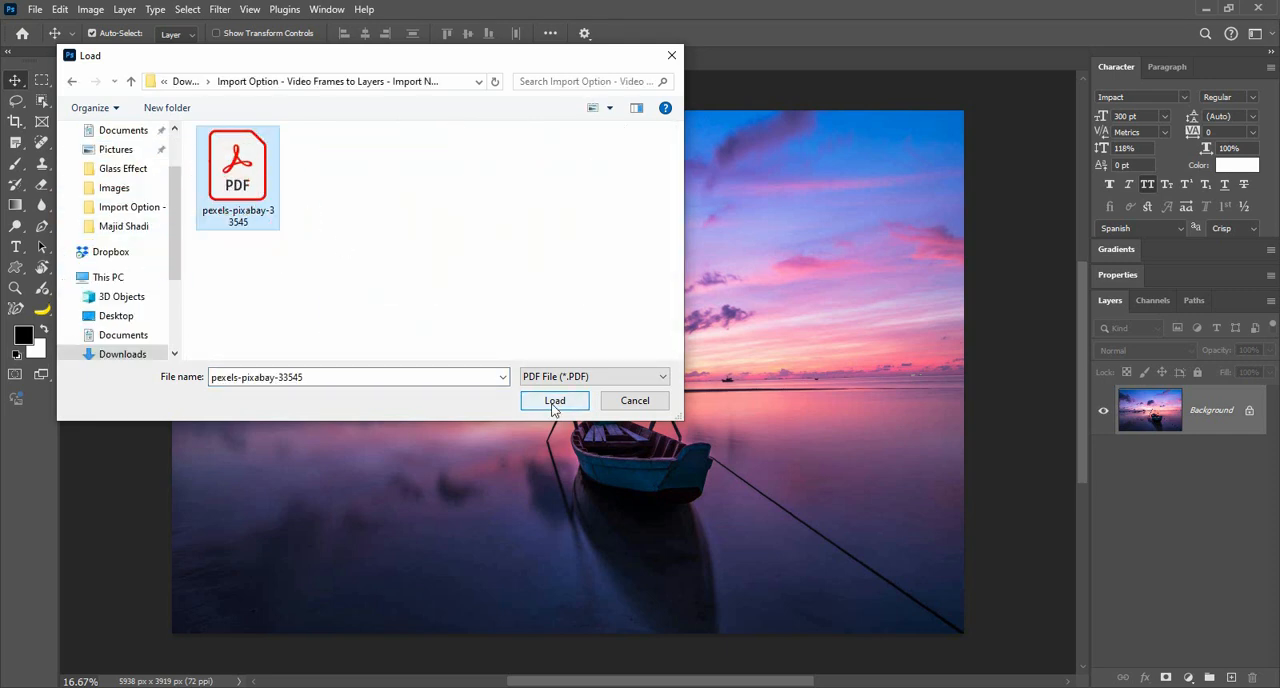
pyautogui.click(553, 400)
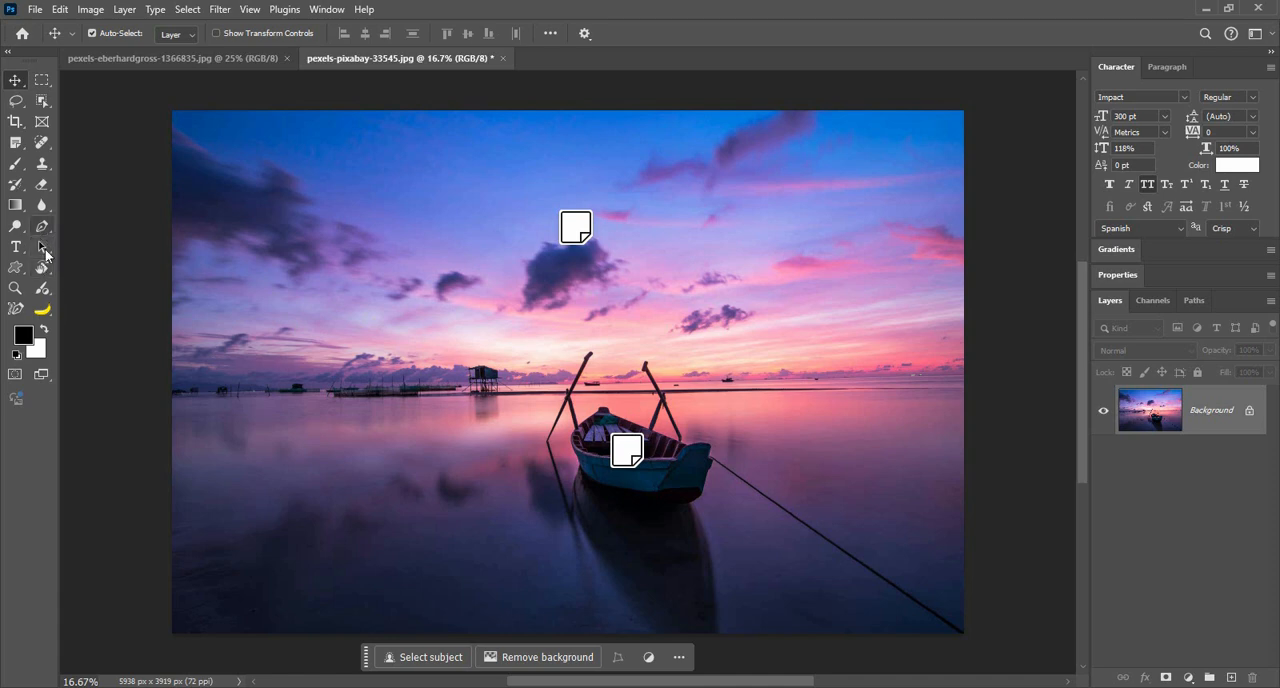
# Step: Try to import from a connected device with WIA Support, and dismiss the resulting dialog
pyautogui.click(35, 10)
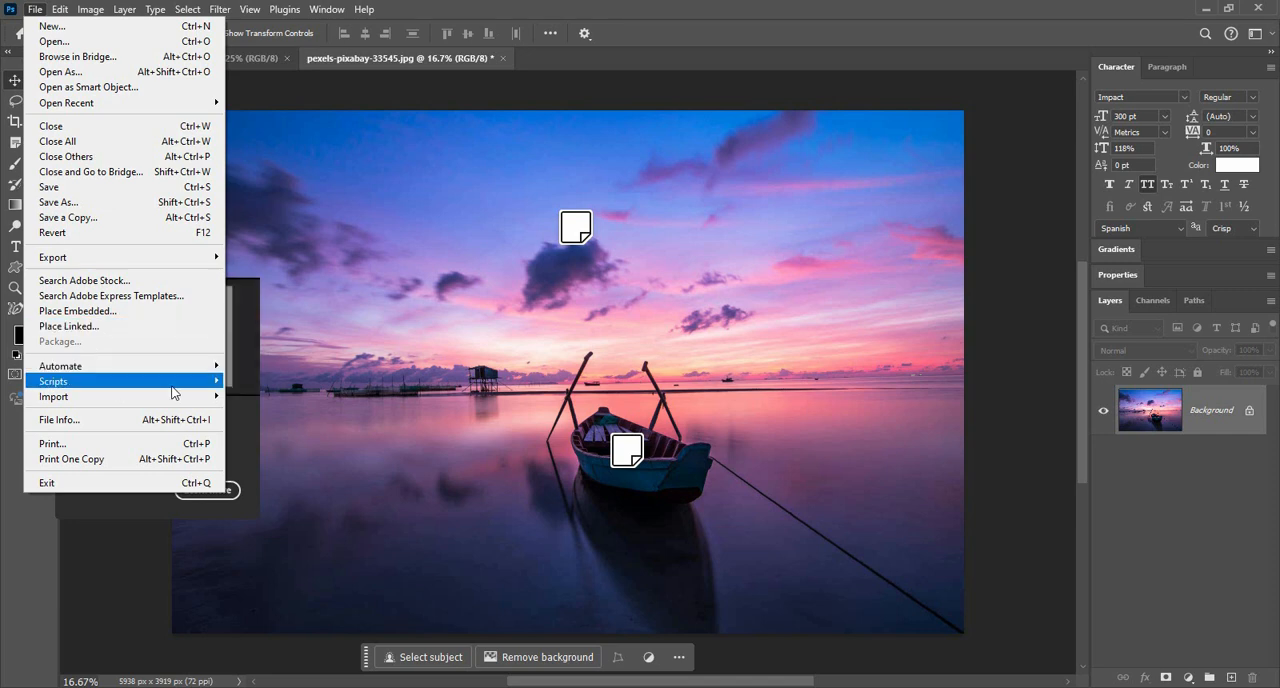
pyautogui.moveTo(175, 392)
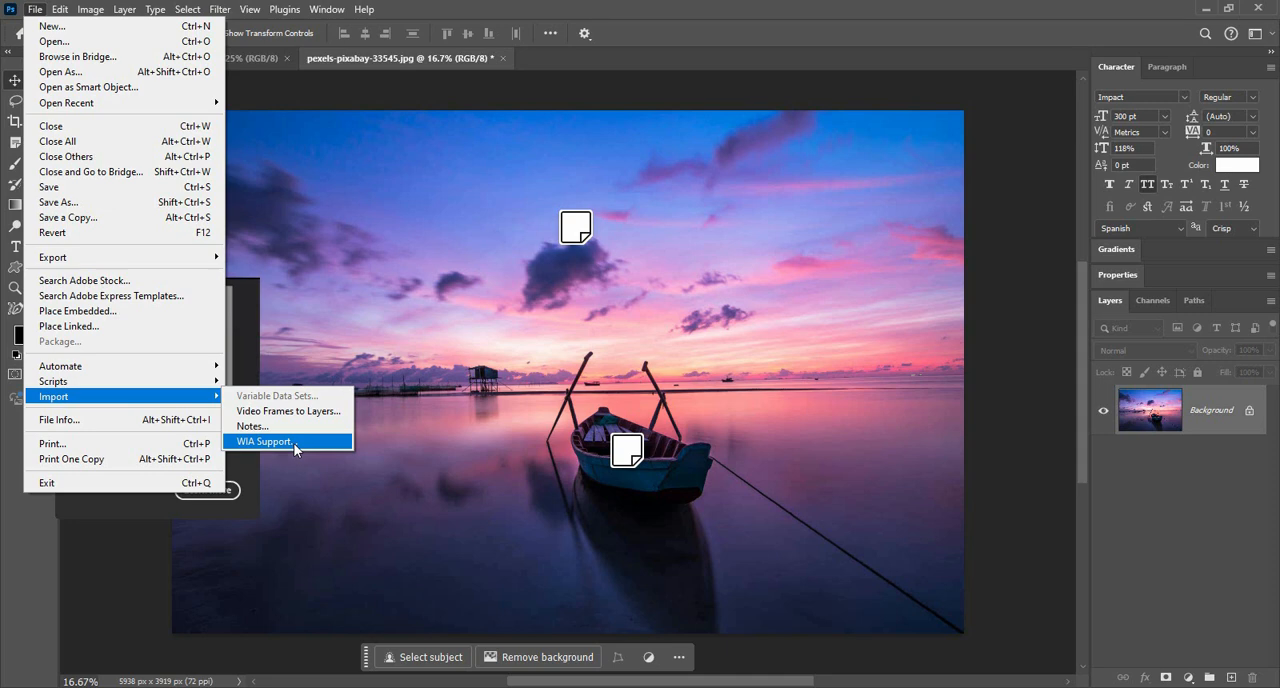
pyautogui.click(294, 444)
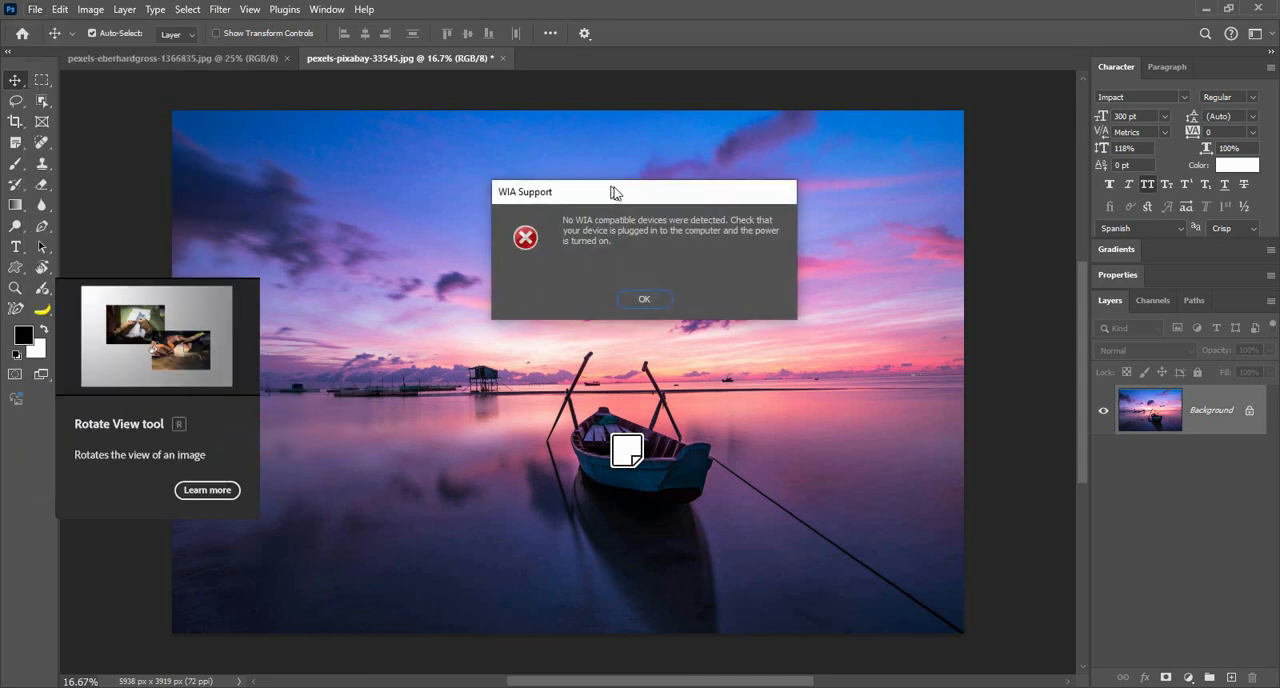
pyautogui.moveTo(615, 192); pyautogui.dragTo(540, 258)
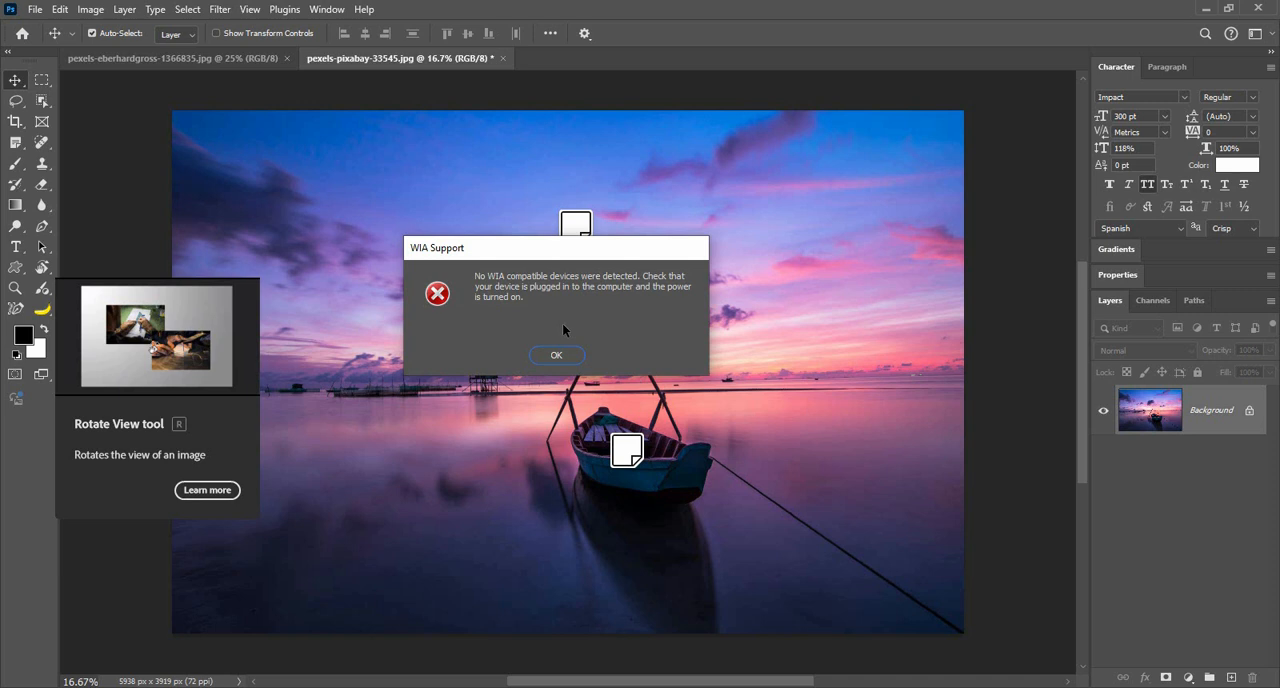
pyautogui.click(556, 355)
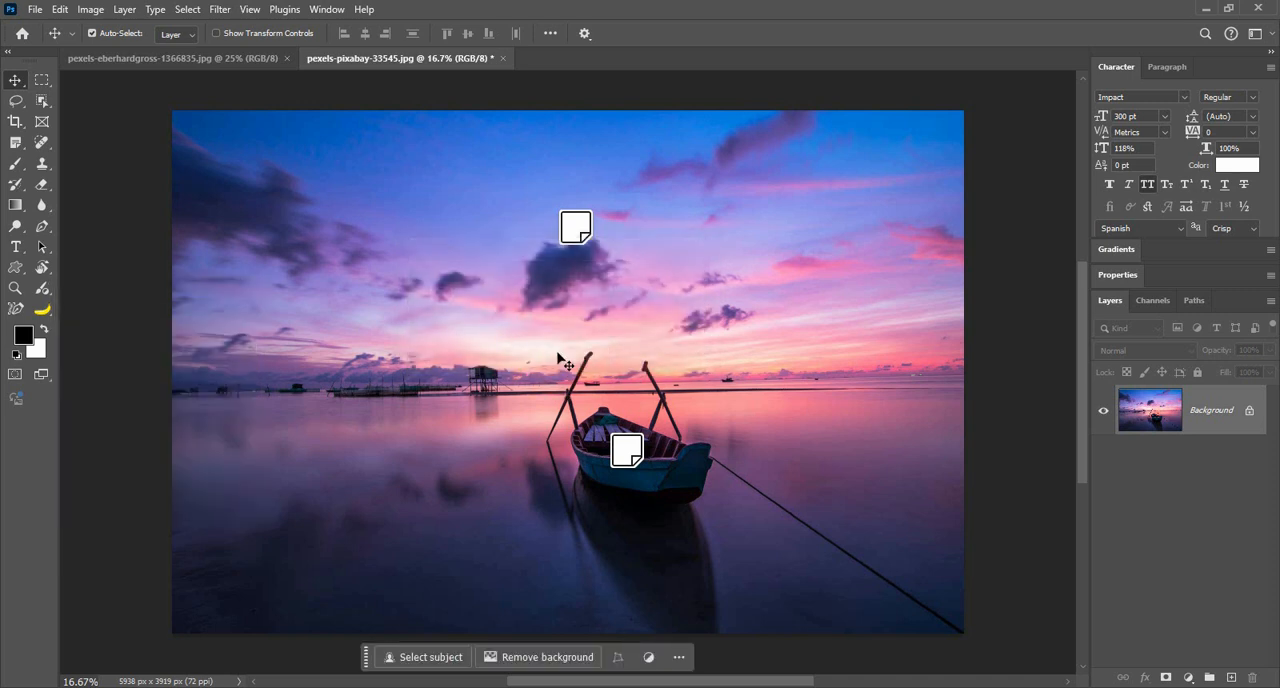